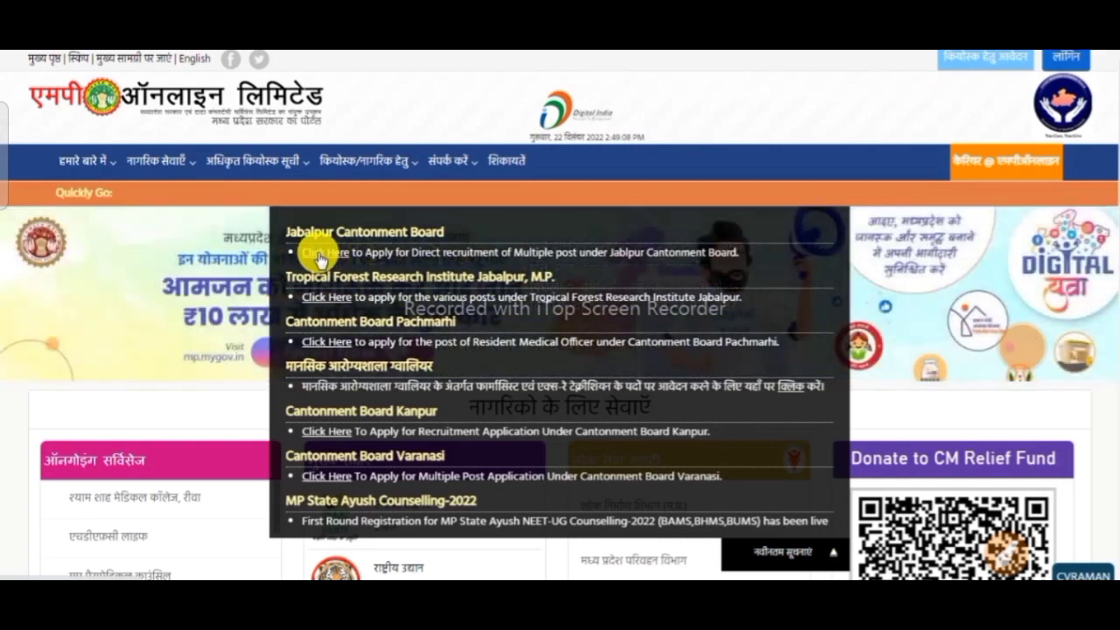
# - Open the Jabalpur Cantonment Board recruitment link and start the application form for Cantonment Board Jabalpur's Direct Recruitment For Multiple Post
pyautogui.click(320, 254)
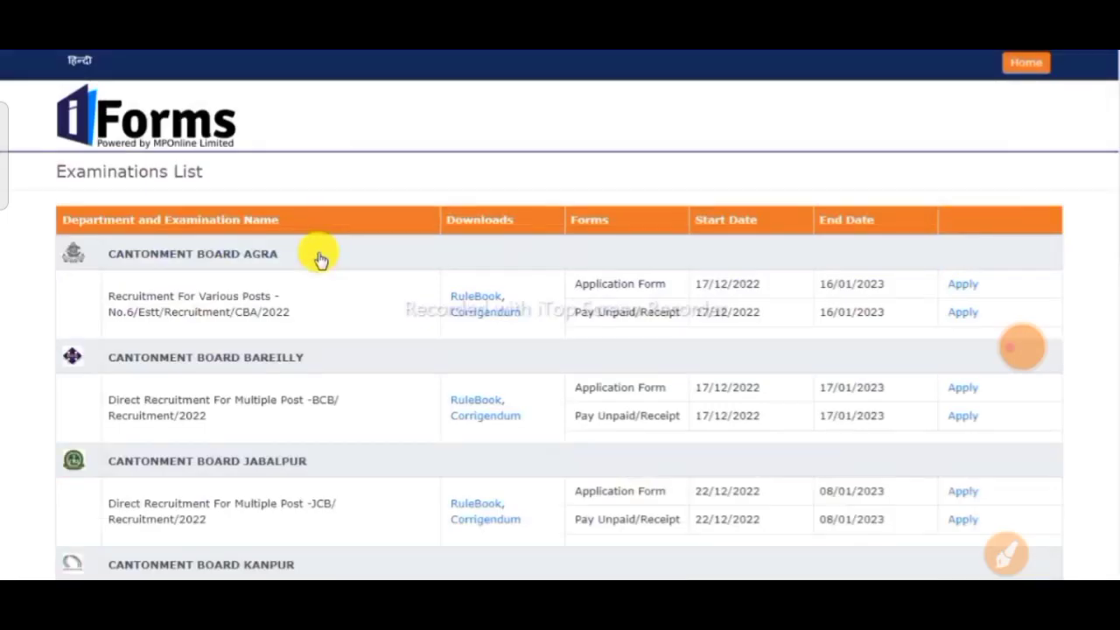
pyautogui.scroll(-3, 320, 258)
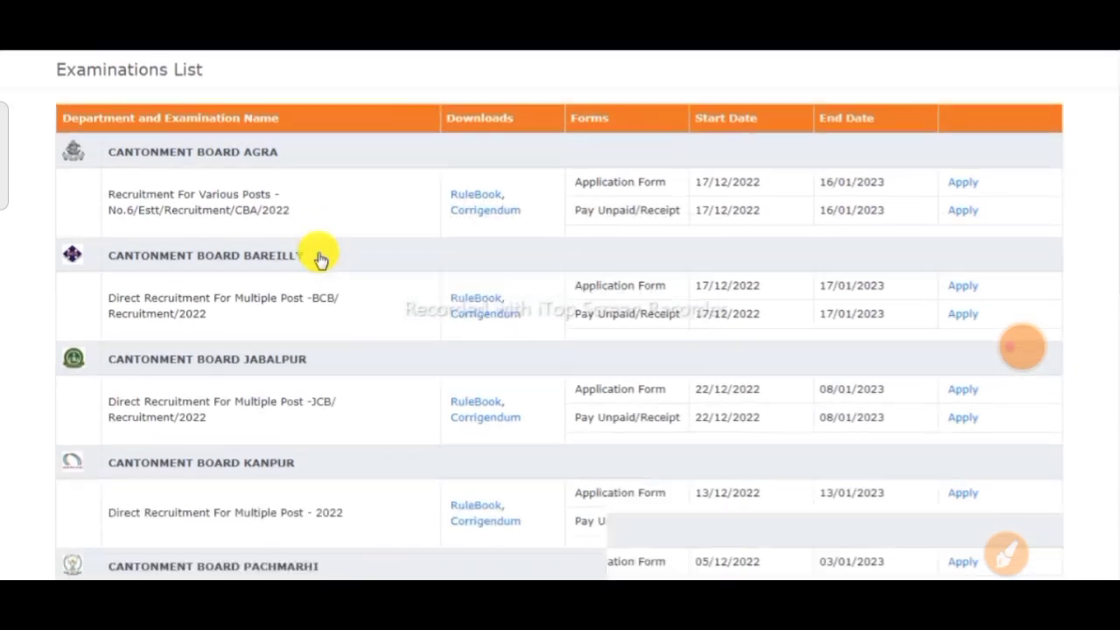
pyautogui.scroll(-2, 319, 258)
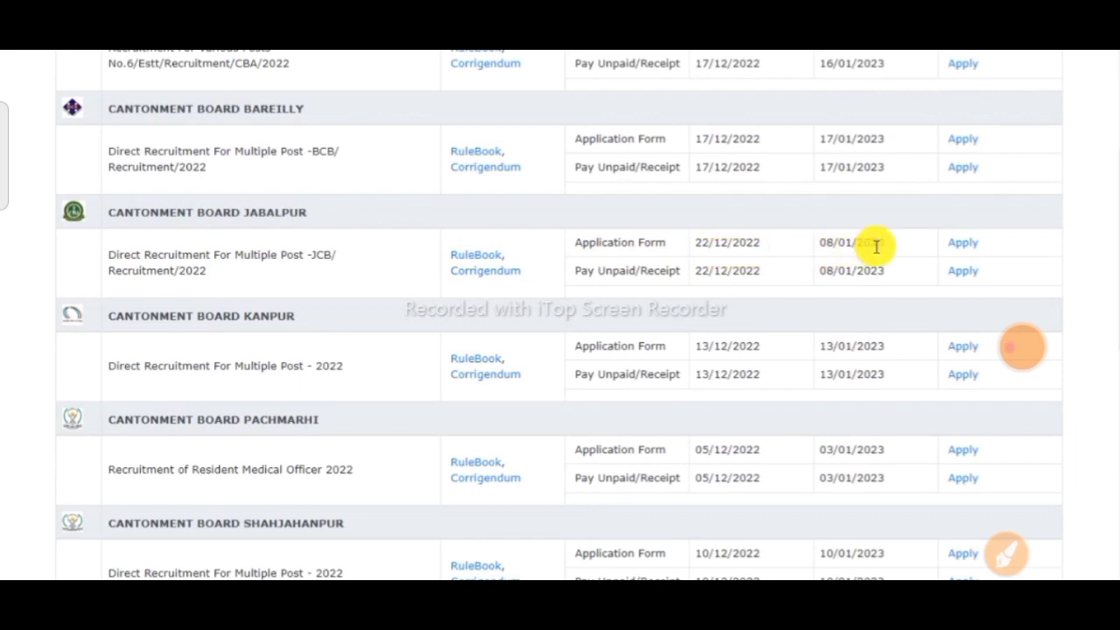
pyautogui.click(963, 252)
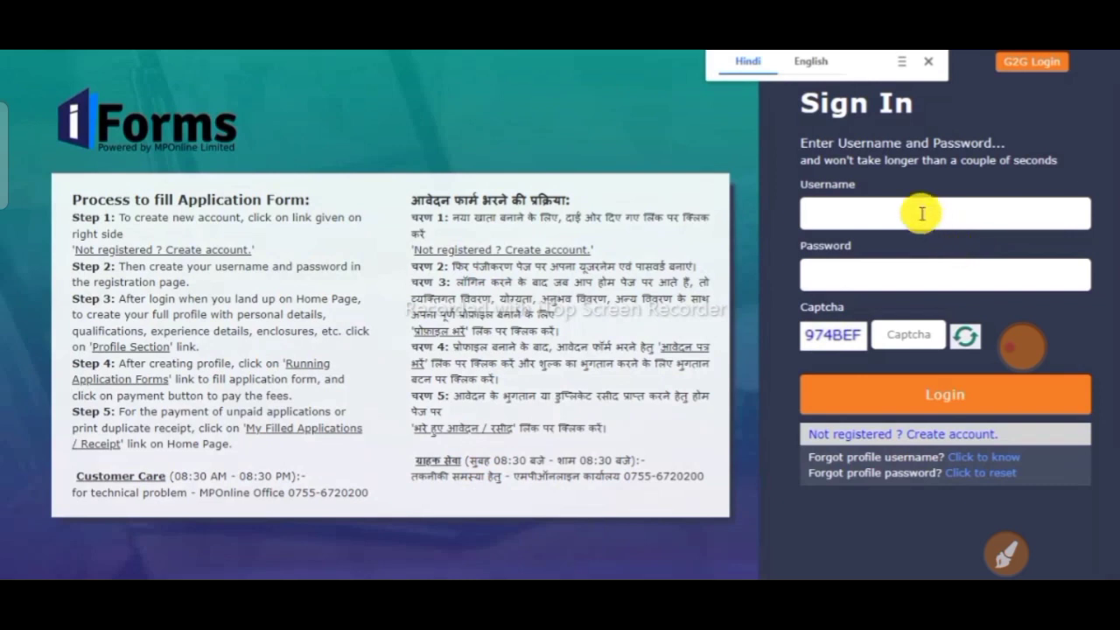
# - Go through the sign-in form's username and password fields and the recovery links for a forgotten username or password
pyautogui.click(851, 206)
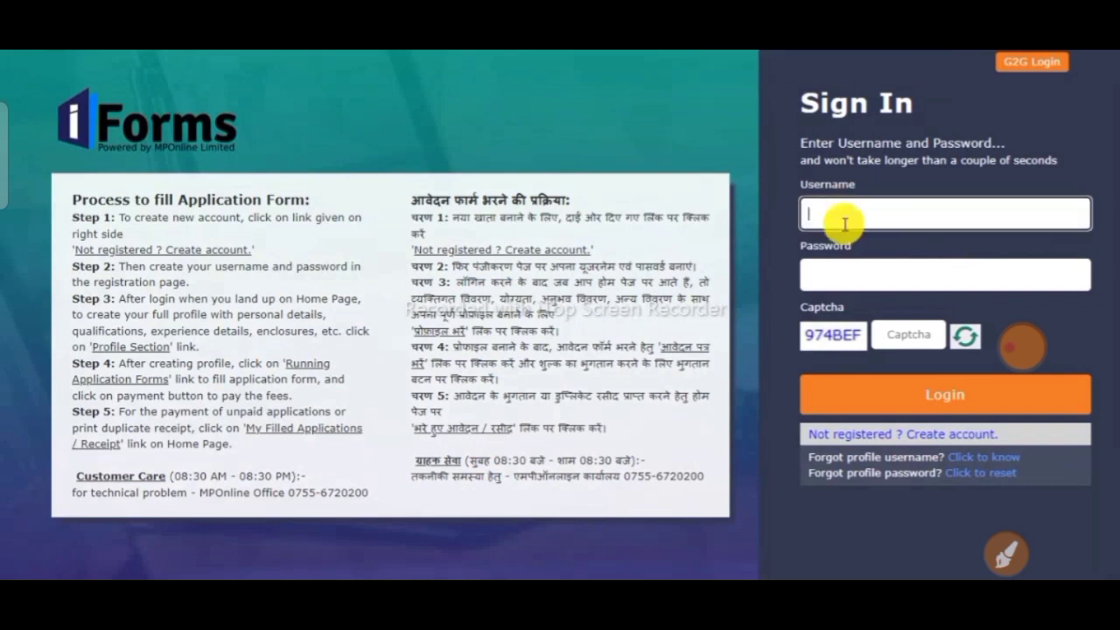
pyautogui.click(842, 280)
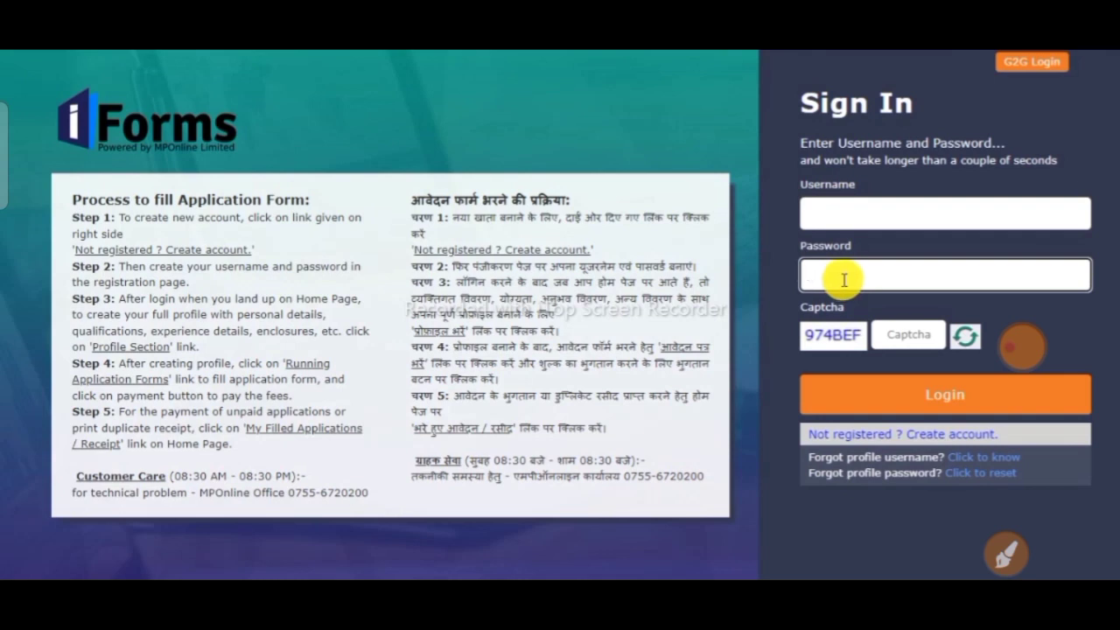
pyautogui.write('********')
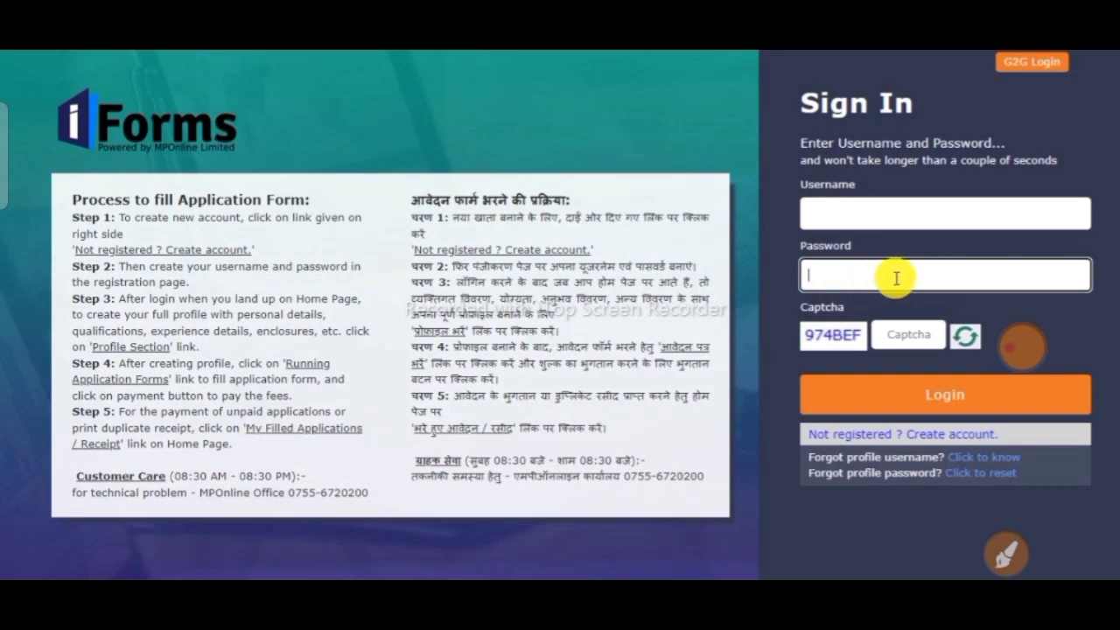
pyautogui.click(891, 437)
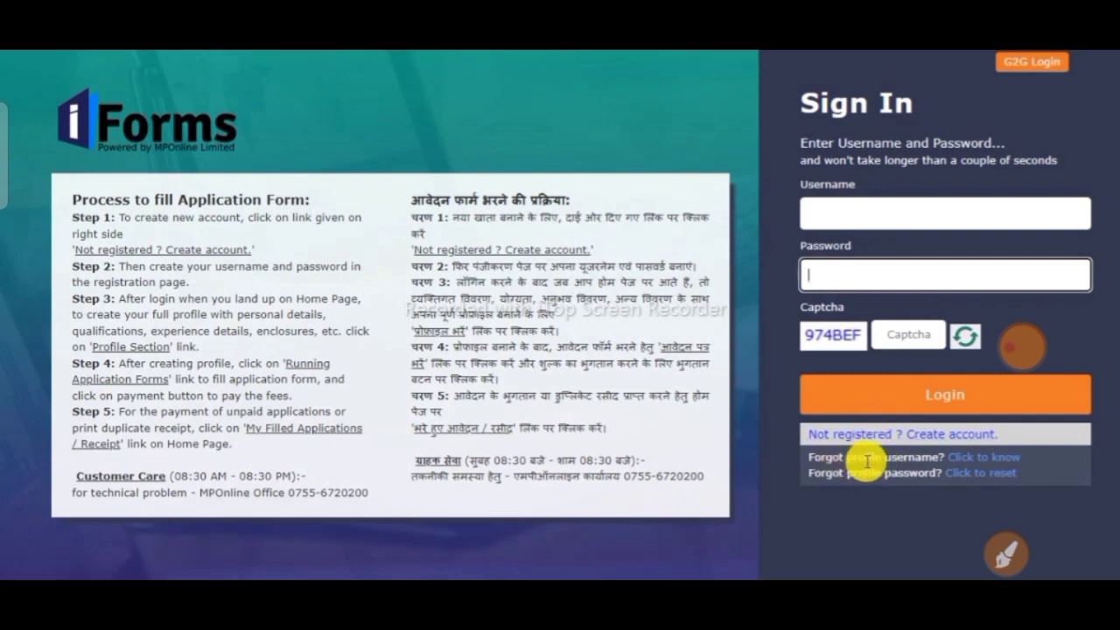
pyautogui.click(972, 460)
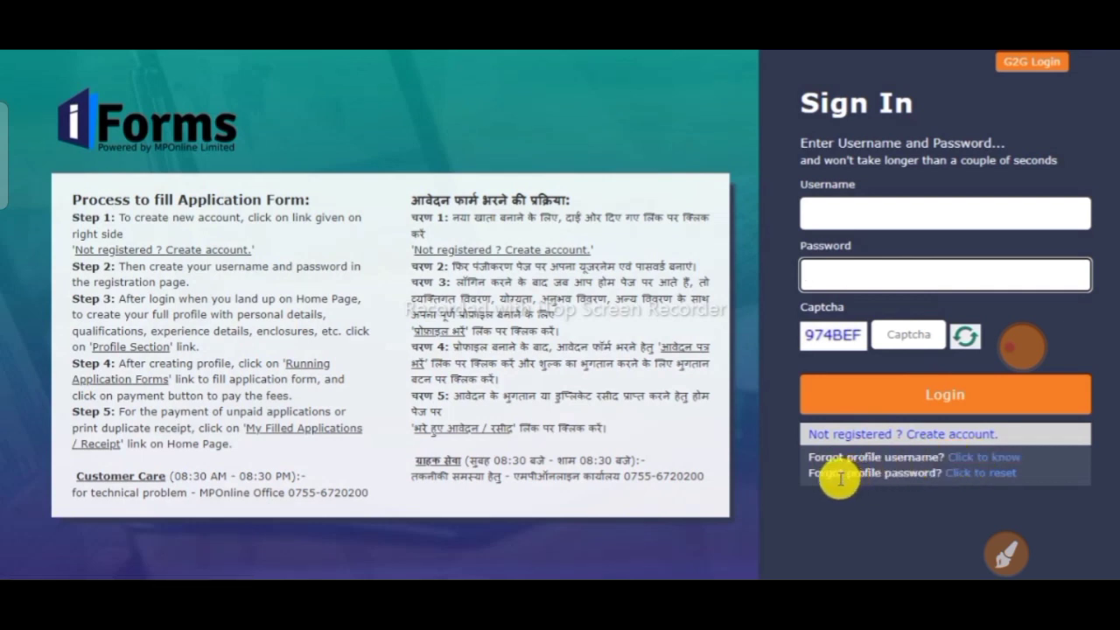
pyautogui.click(973, 476)
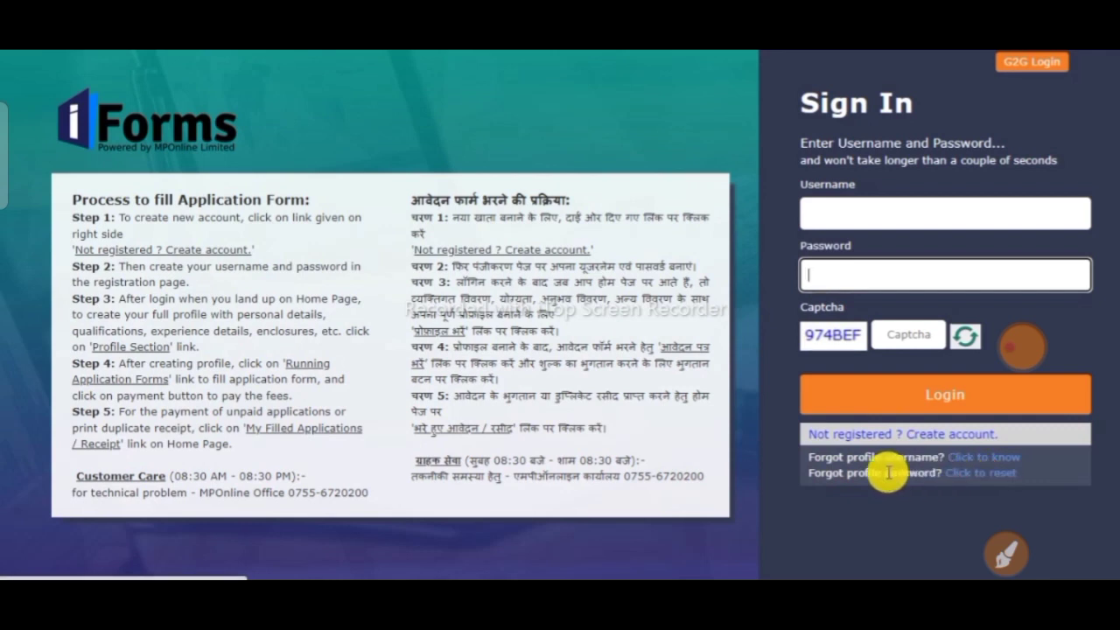
# - Open the applicant profile registration form for creating a new account and bring up its personal details
pyautogui.click(864, 437)
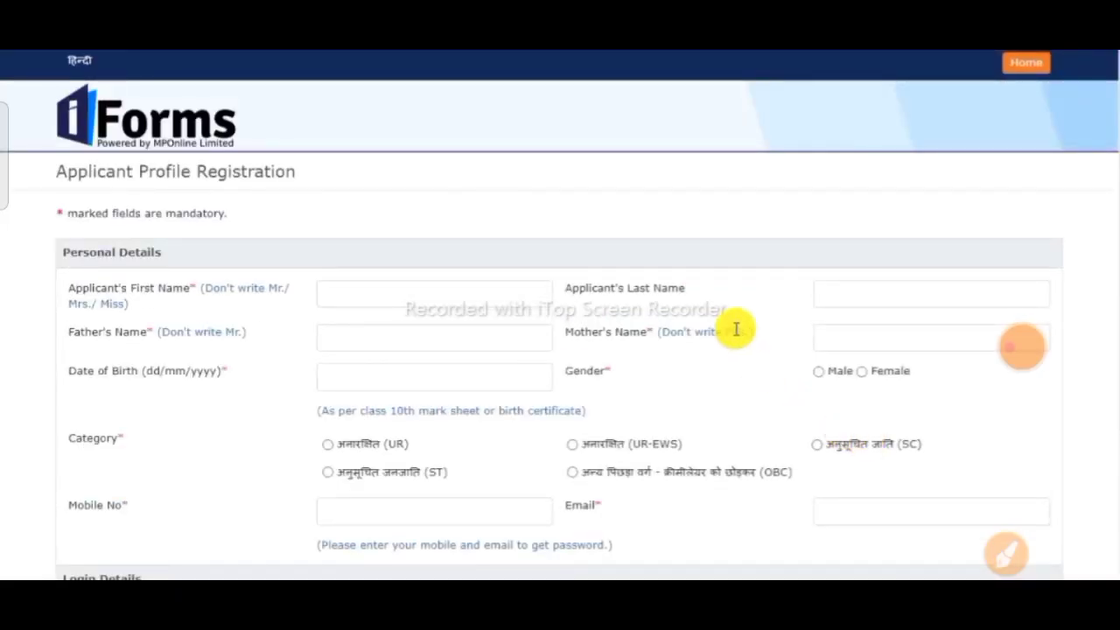
pyautogui.scroll(-1, 736, 329)
pyautogui.scroll(-3, 736, 329)
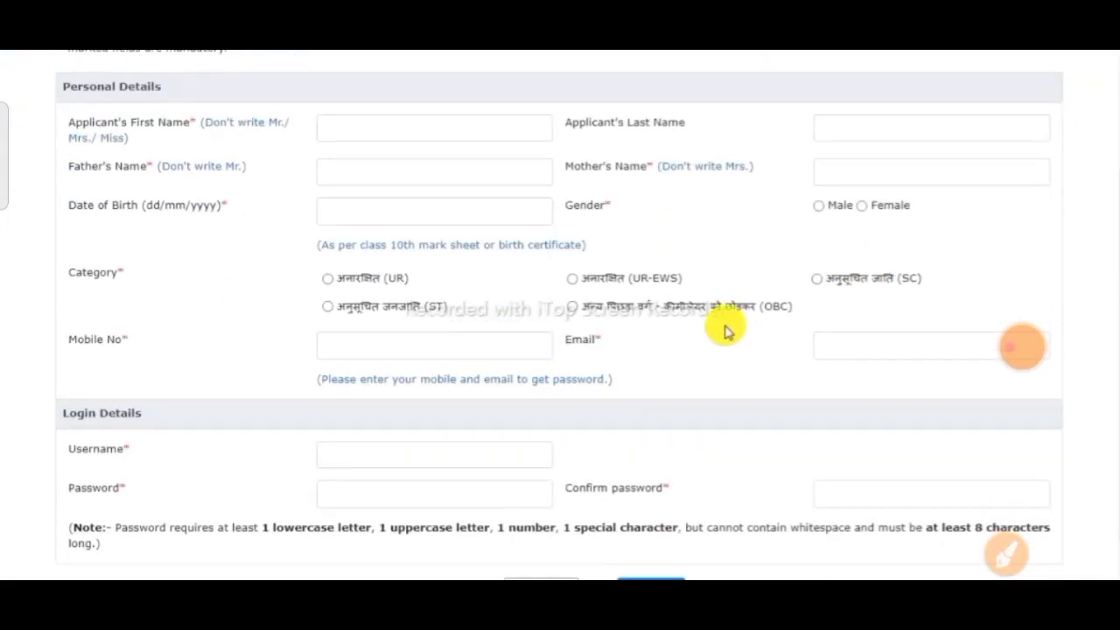
# - Examine the registration form's applicant name, father's name, mother's name, date of birth, gender and category fields
pyautogui.click(340, 126)
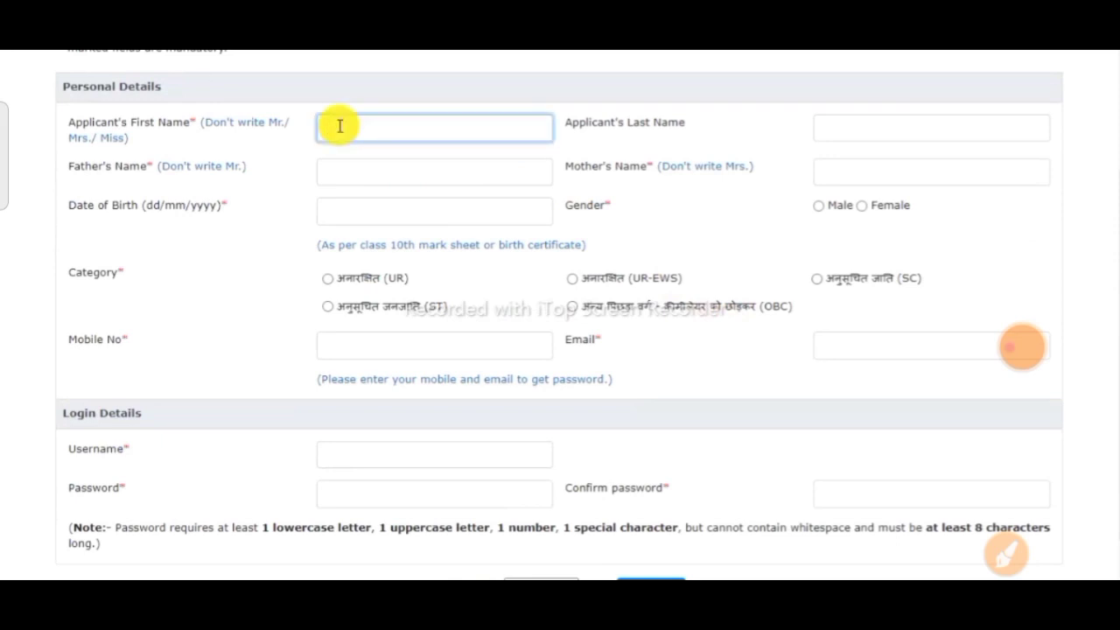
pyautogui.click(845, 126)
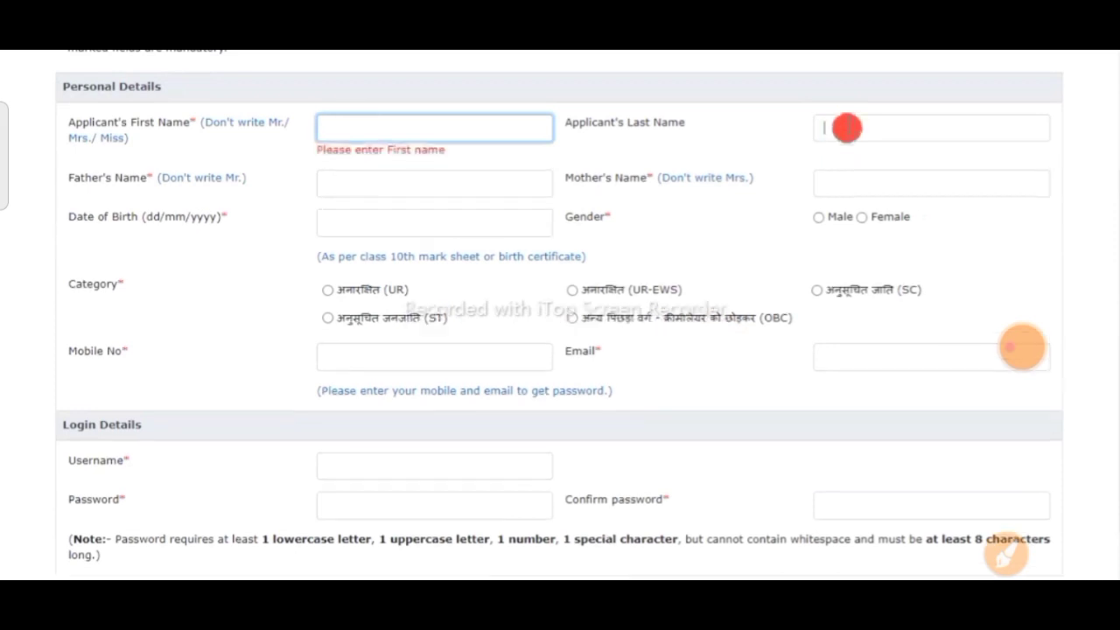
pyautogui.click(417, 176)
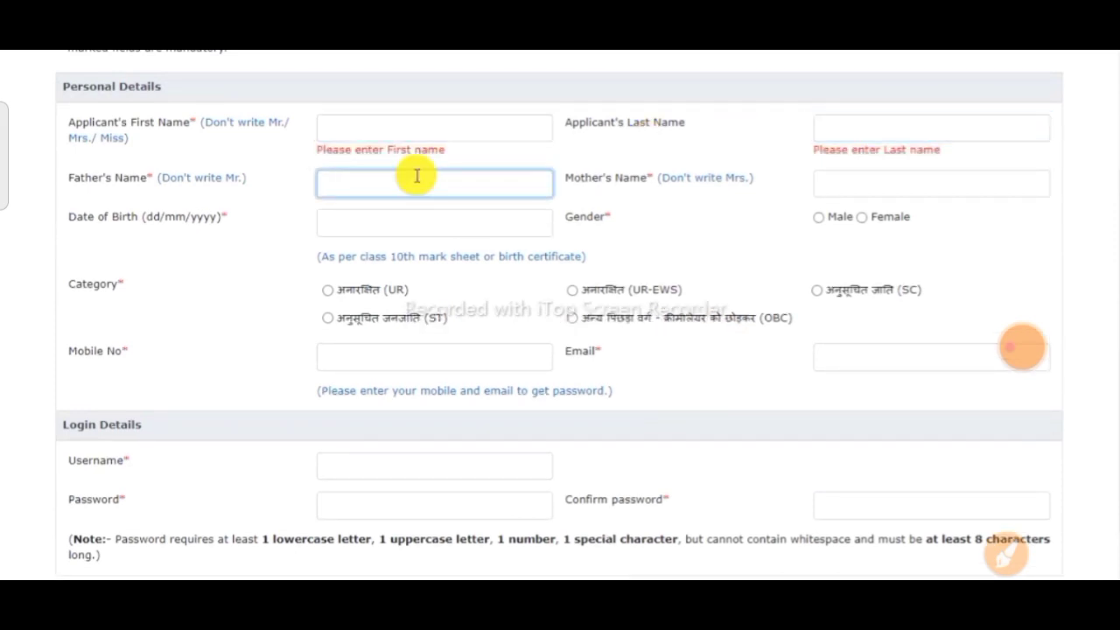
pyautogui.click(827, 180)
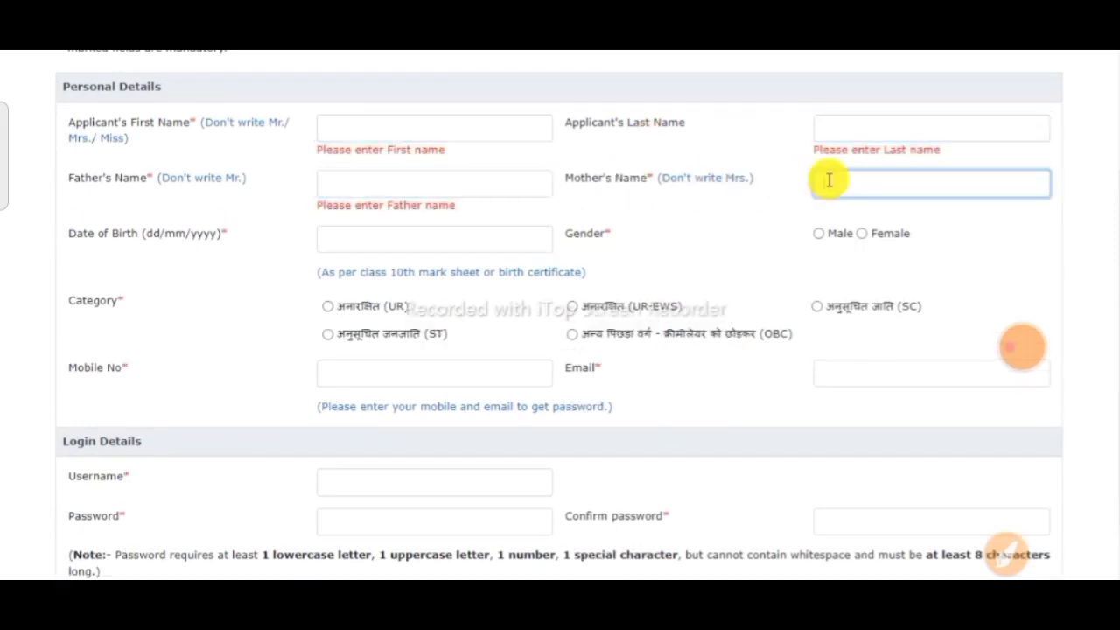
pyautogui.click(427, 235)
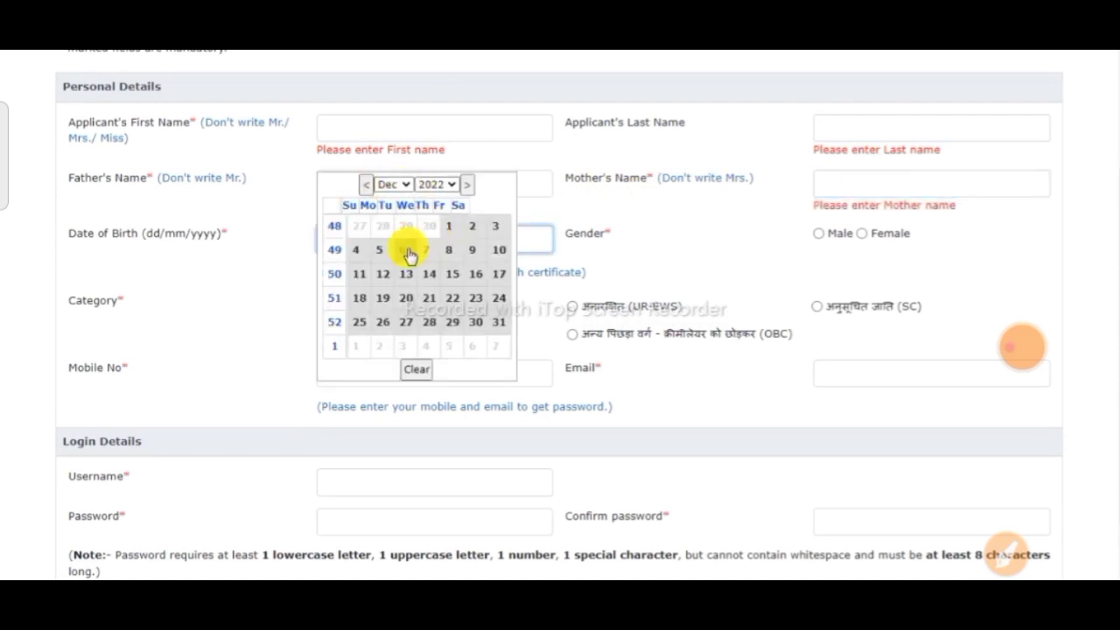
pyautogui.click(622, 252)
pyautogui.scroll(-1, 783, 228)
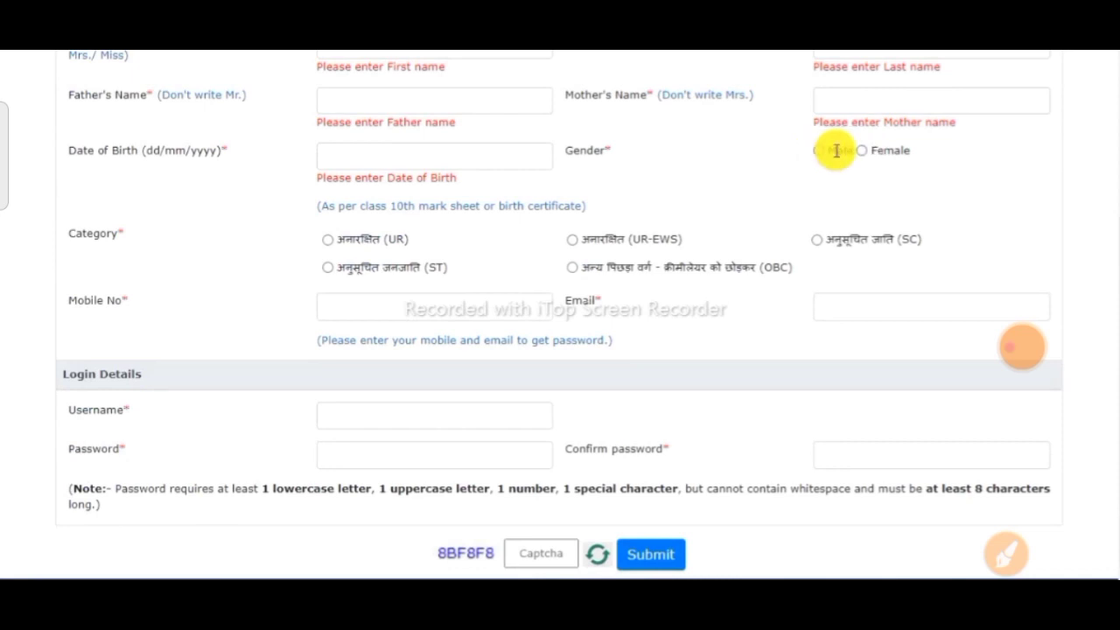
pyautogui.scroll(-1, 490, 223)
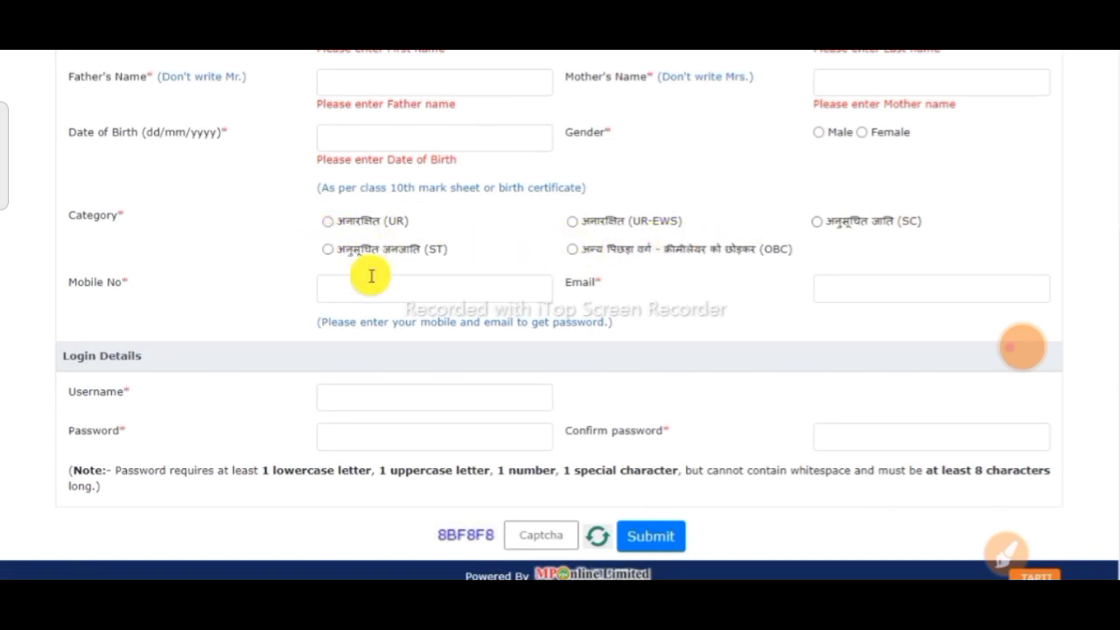
# - Examine the registration form's mobile number, email, username, password, password confirmation and captcha fields
pyautogui.click(349, 290)
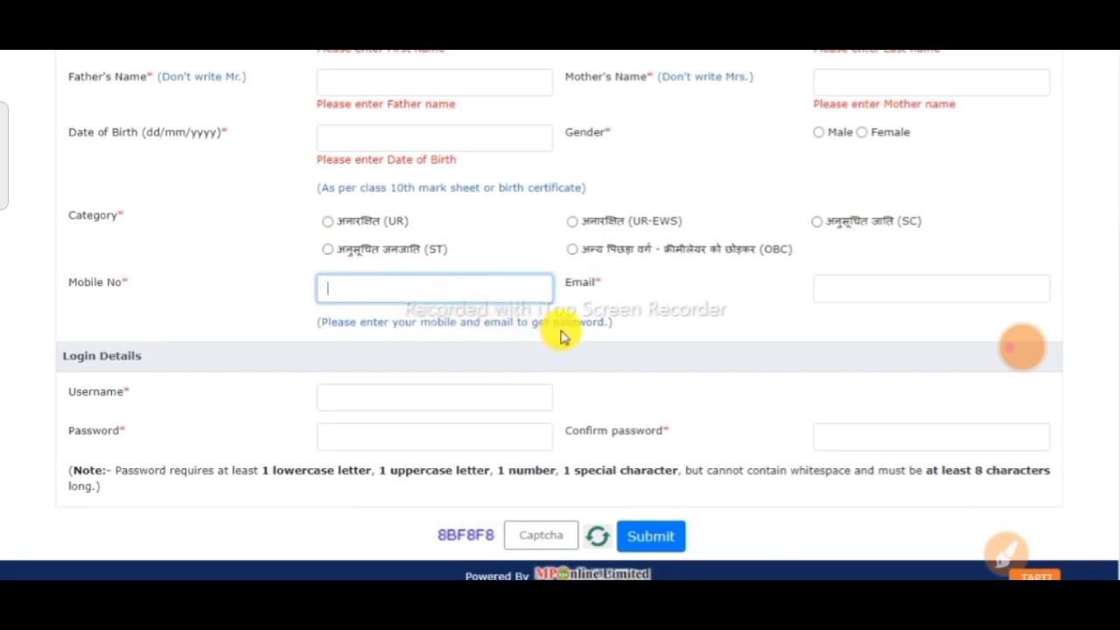
pyautogui.click(826, 290)
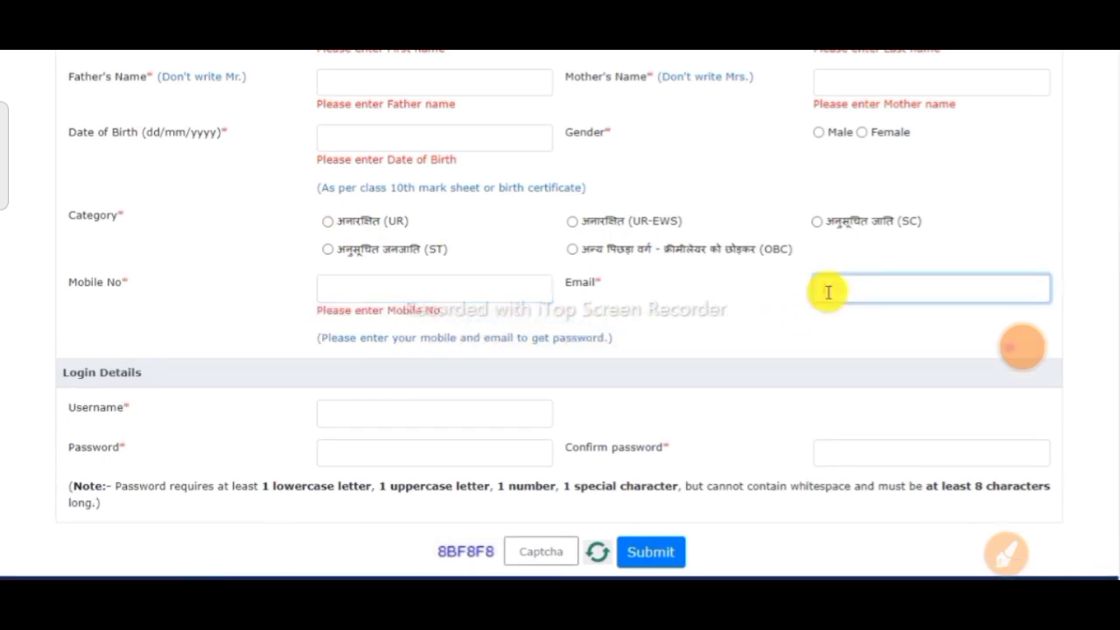
pyautogui.scroll(-1, 778, 285)
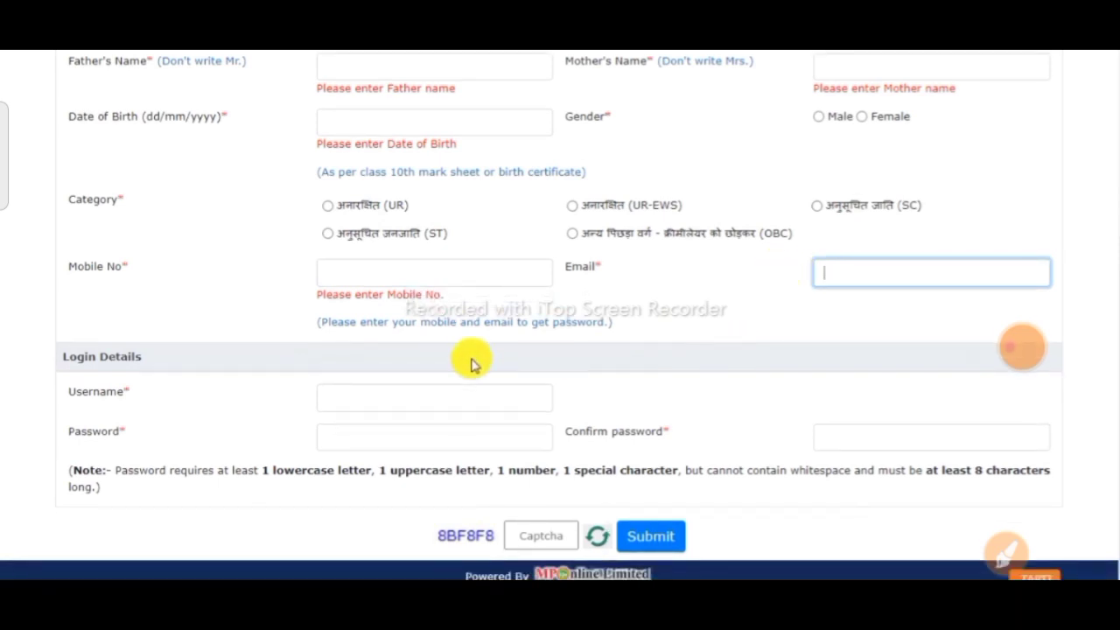
pyautogui.click(355, 398)
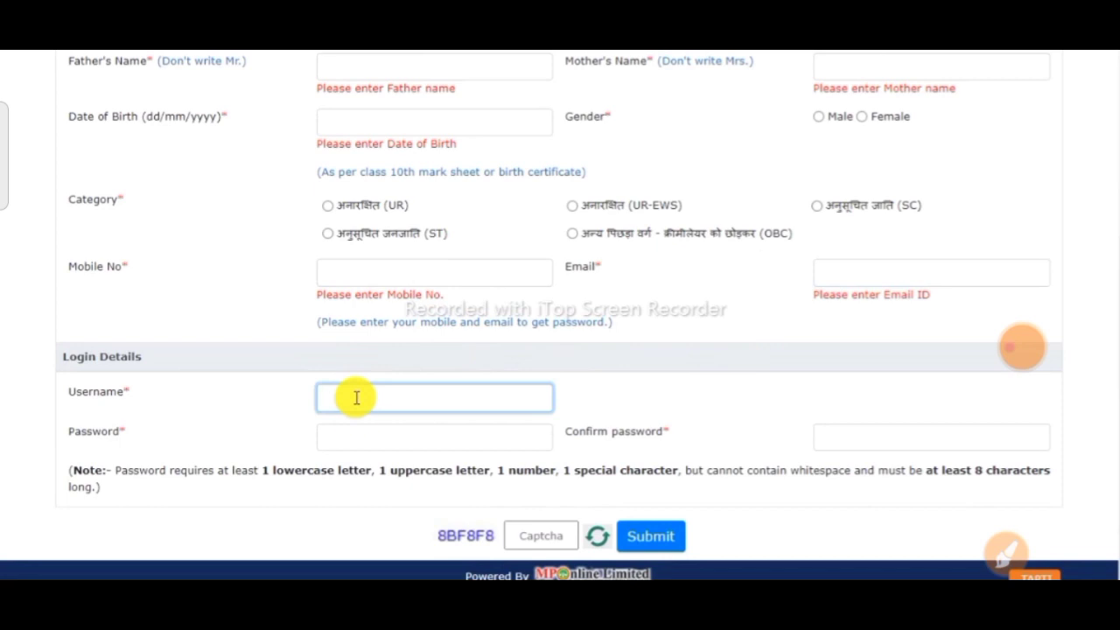
pyautogui.click(353, 429)
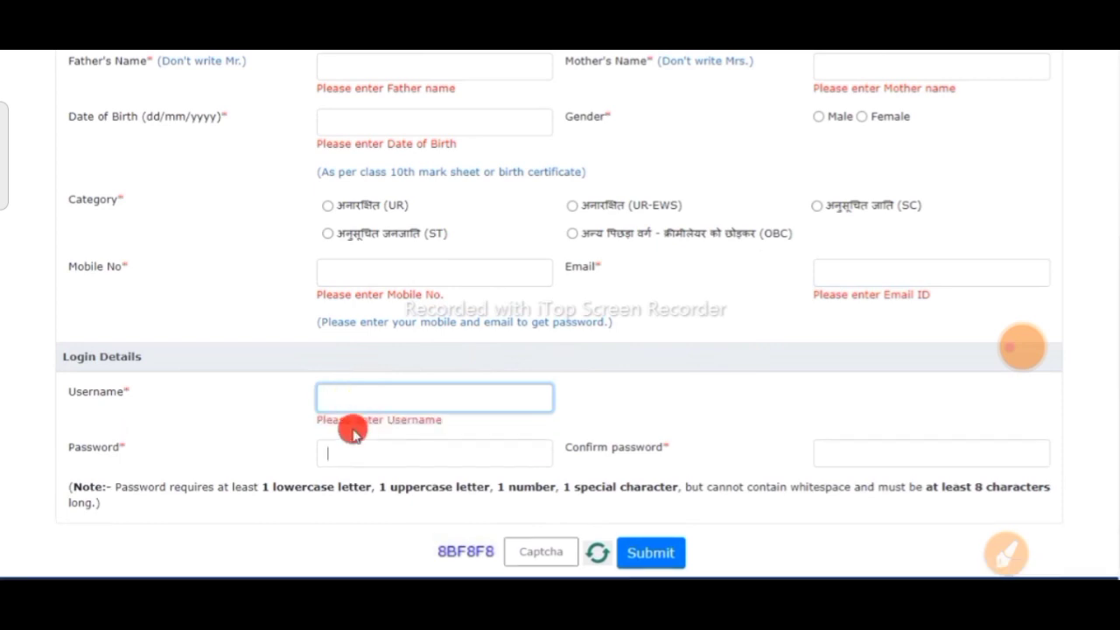
pyautogui.click(844, 456)
pyautogui.scroll(-1, 838, 438)
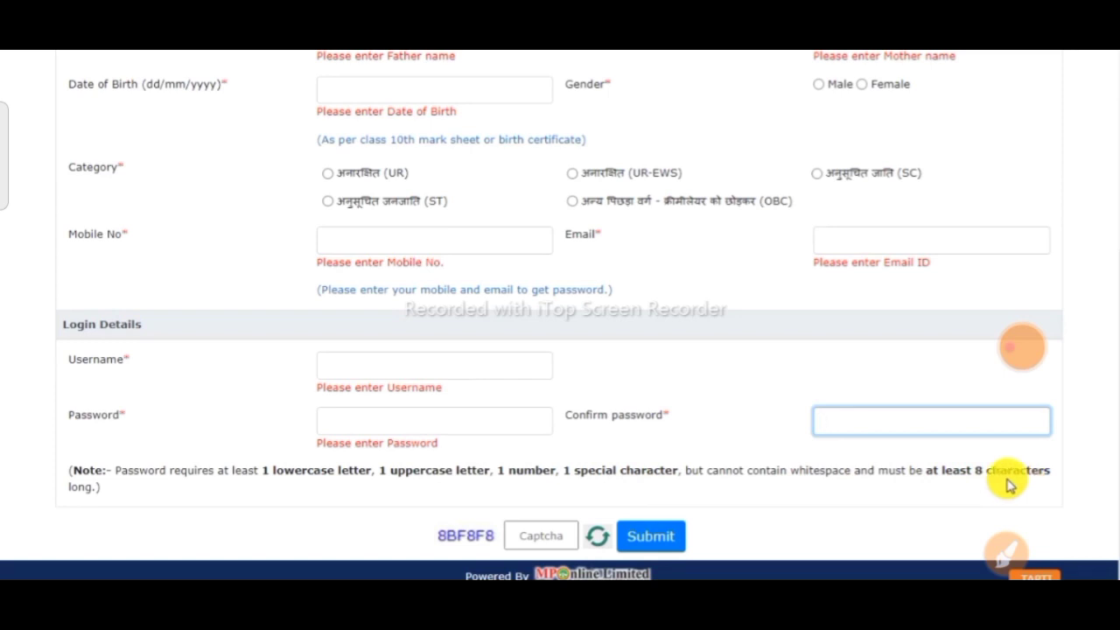
pyautogui.click(542, 535)
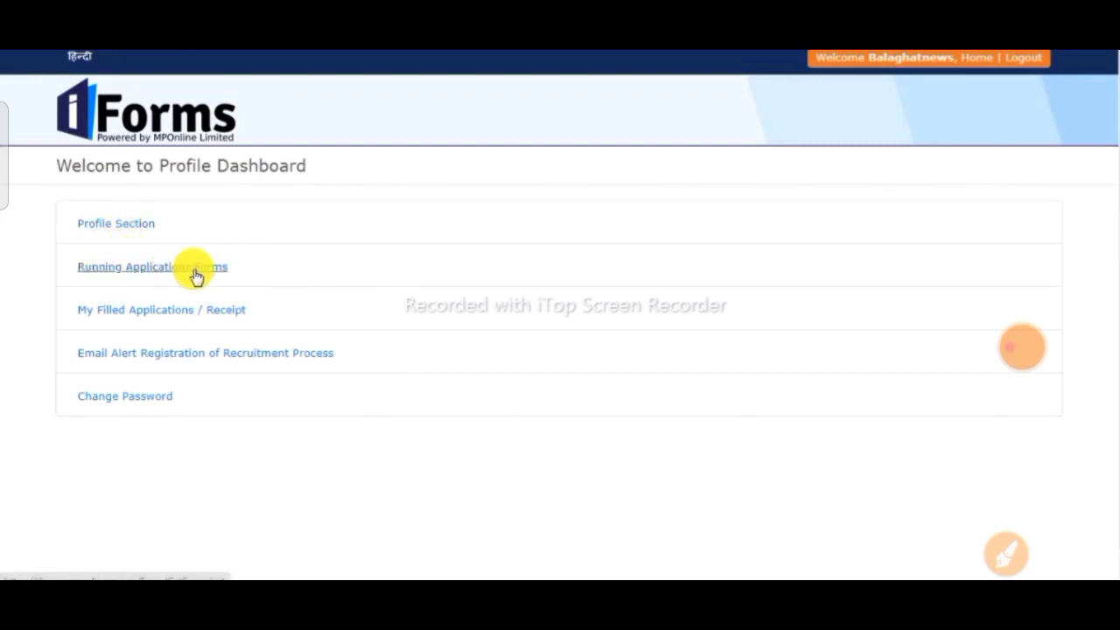
# - Open the Profile Section and go through the applicant's name, Hindi name, parents' names, date of birth and domicile state fields
pyautogui.click(122, 230)
pyautogui.click(930, 149)
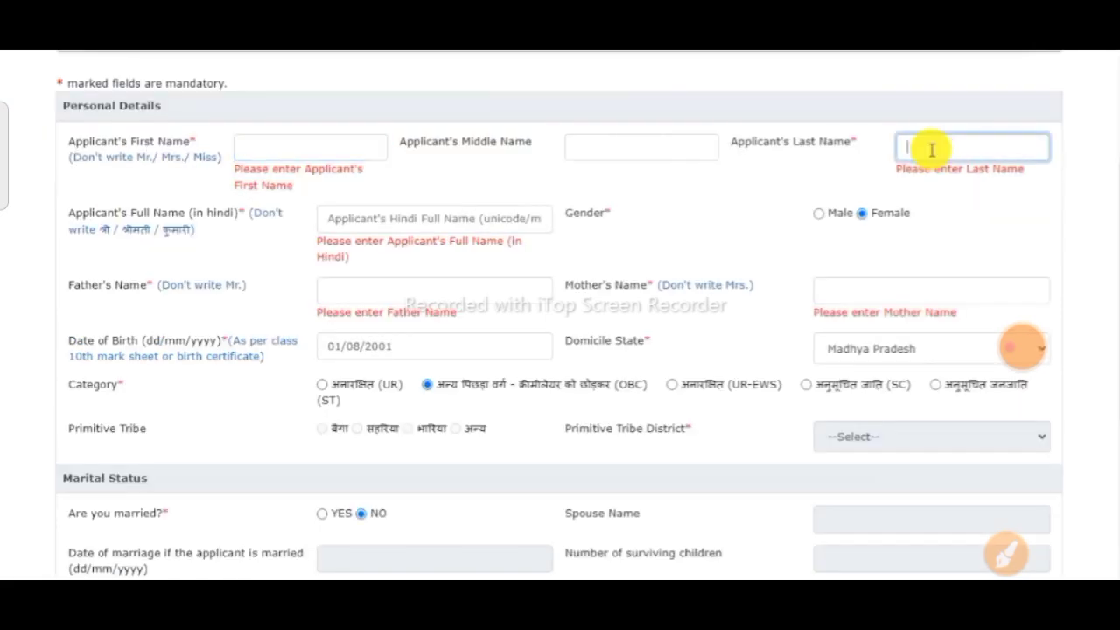
pyautogui.click(359, 220)
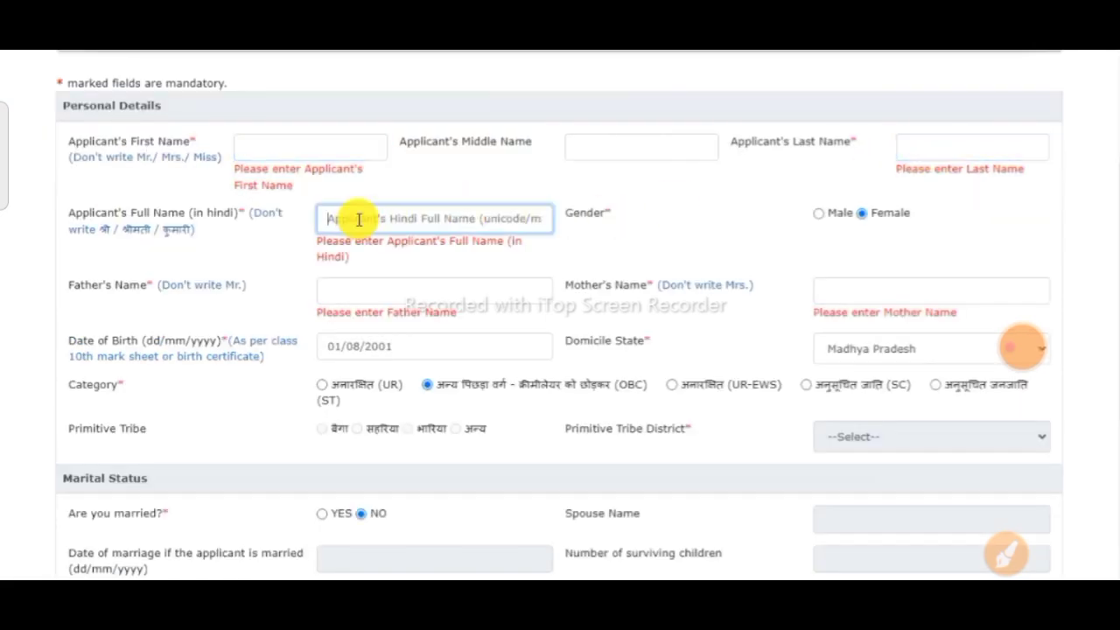
pyautogui.click(362, 284)
pyautogui.click(880, 292)
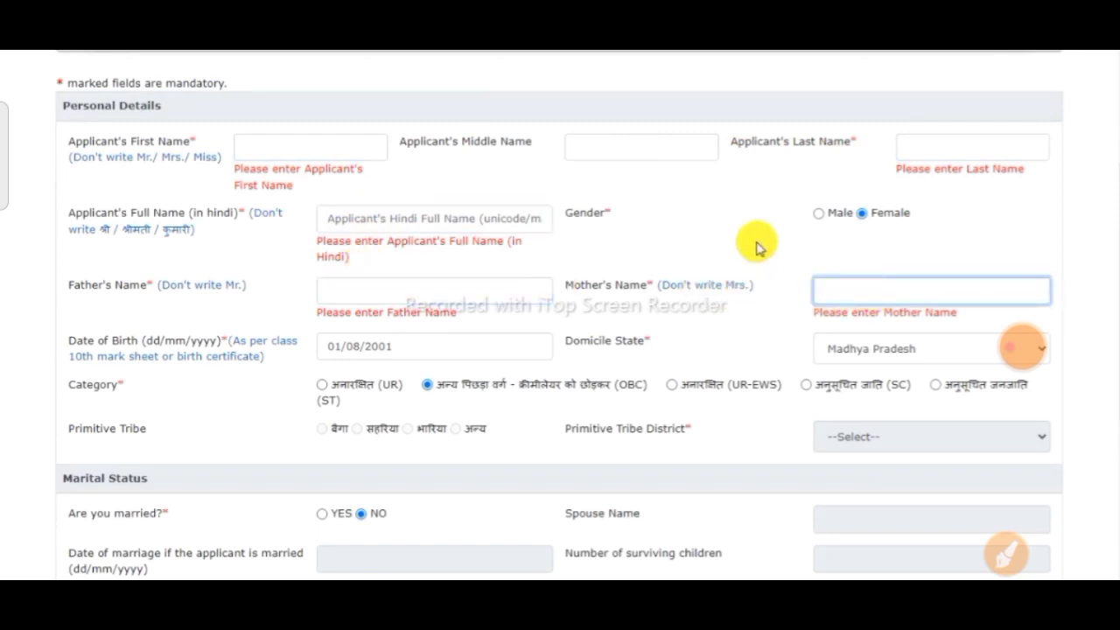
pyautogui.scroll(-1, 387, 342)
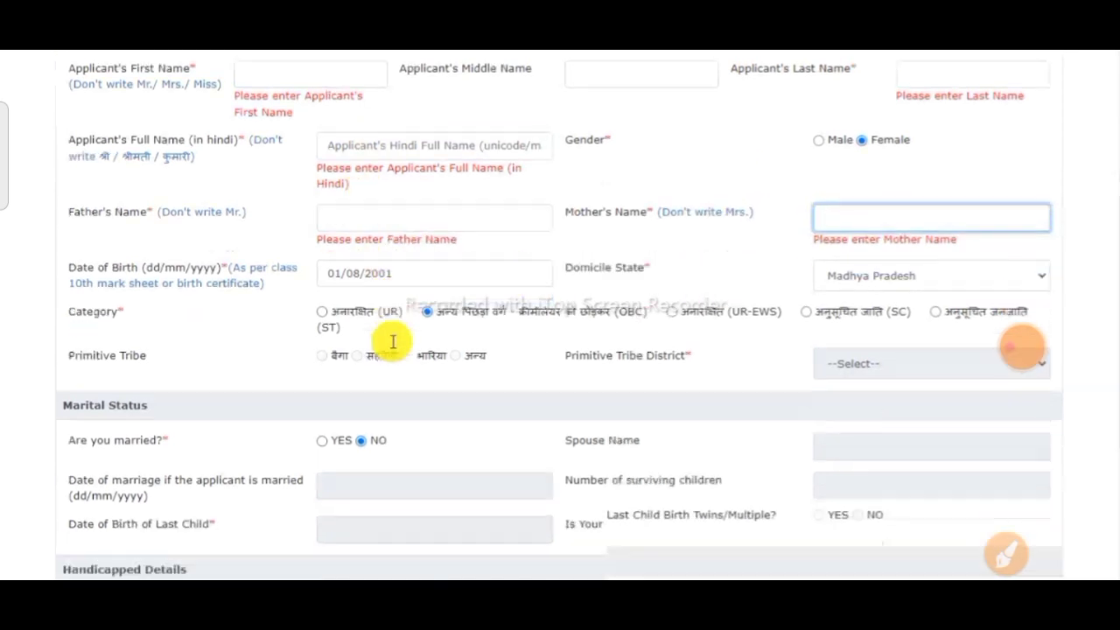
pyautogui.click(432, 265)
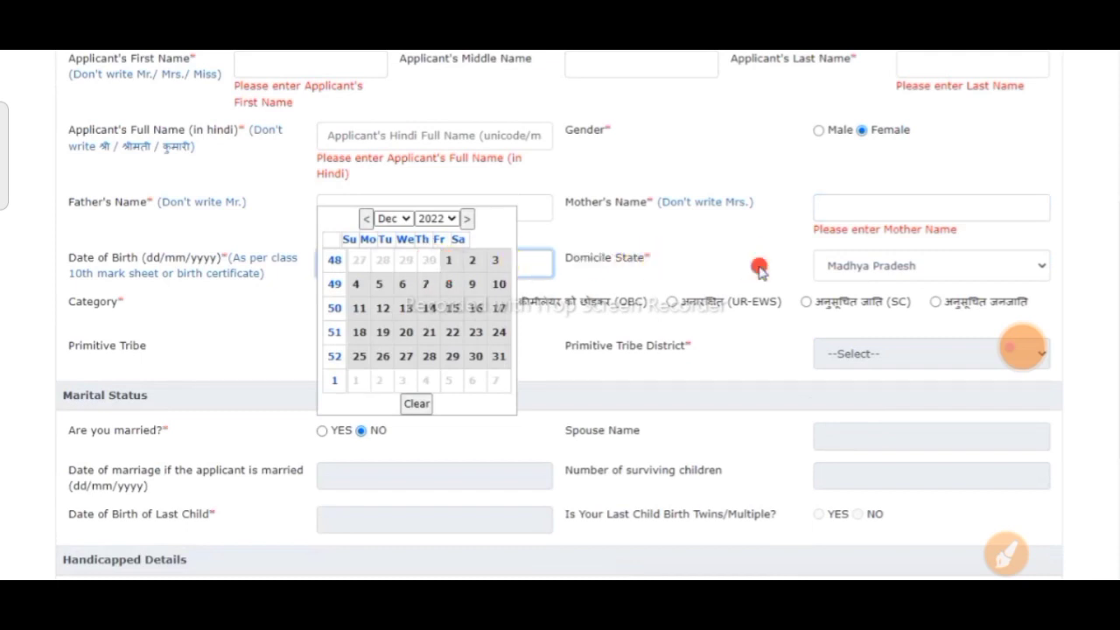
pyautogui.click(826, 271)
pyautogui.click(827, 272)
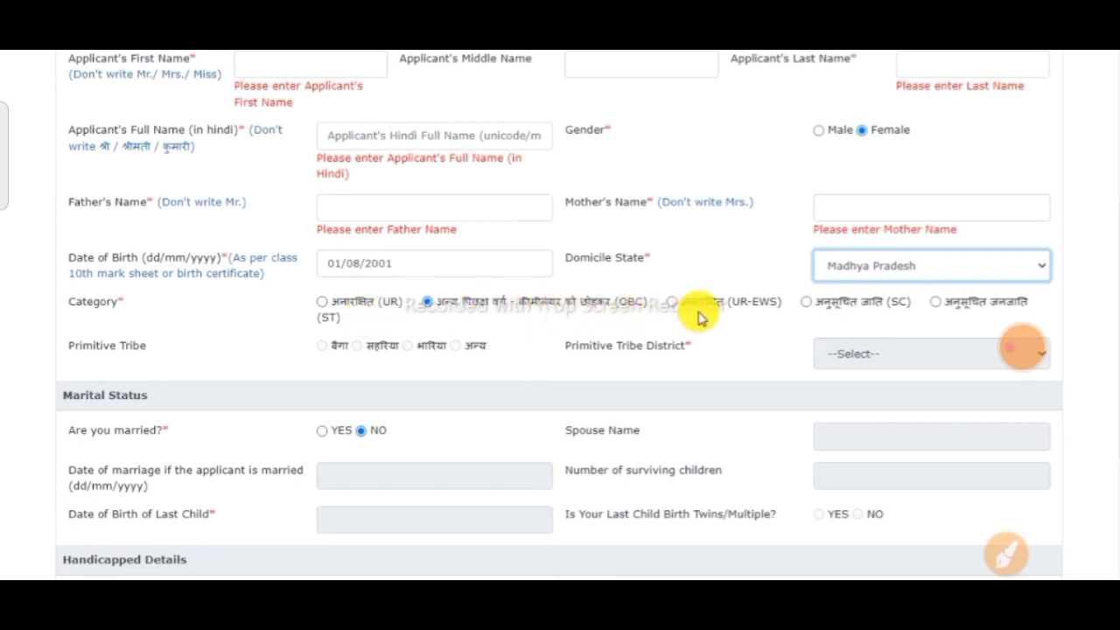
# - Go through the marital status fields that apply to a married applicant and return the married answer to NO
pyautogui.scroll(-2, 700, 318)
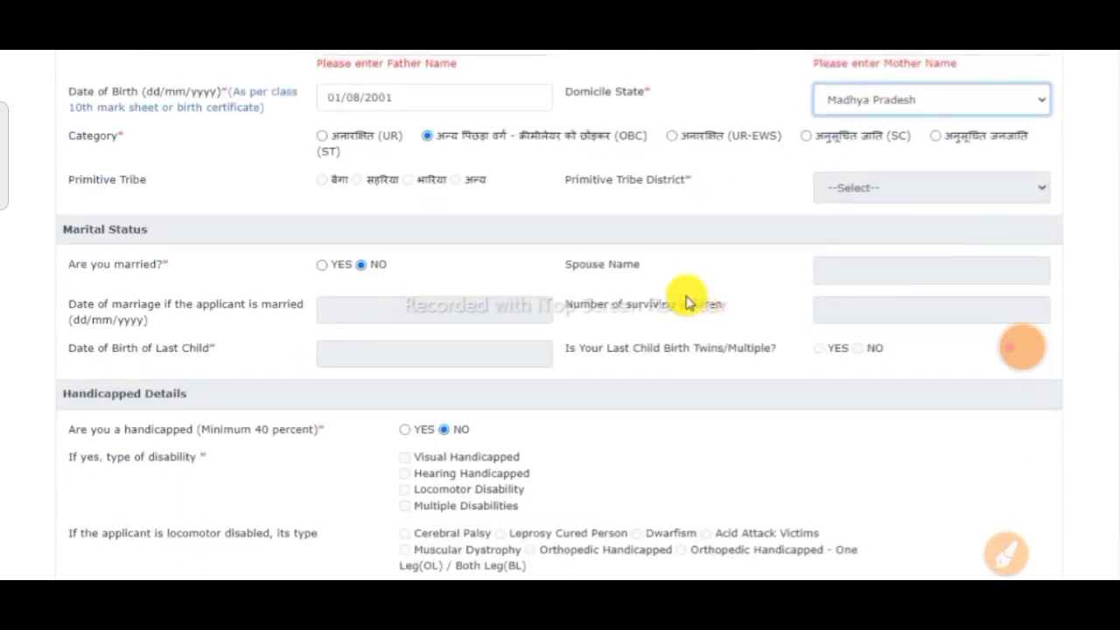
pyautogui.scroll(-1, 680, 296)
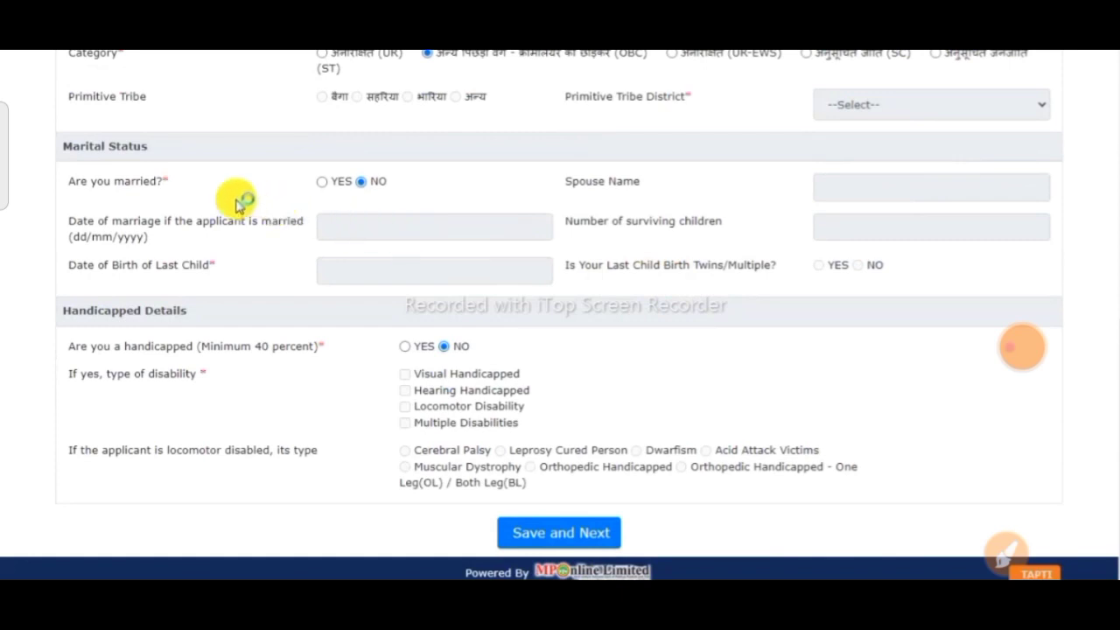
pyautogui.click(321, 182)
pyautogui.click(820, 188)
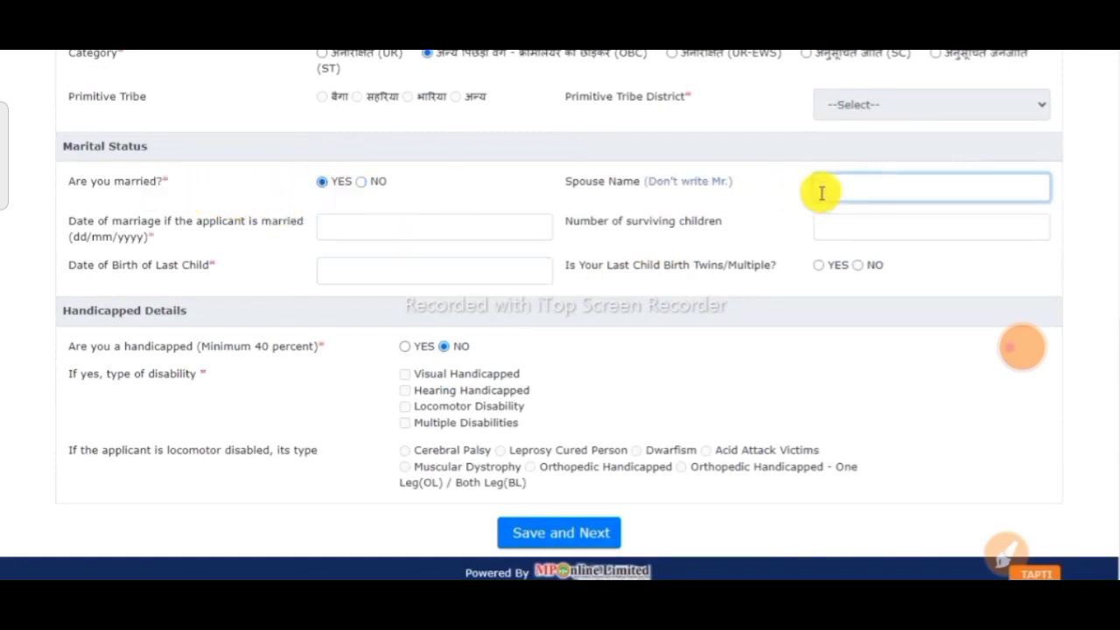
pyautogui.click(432, 228)
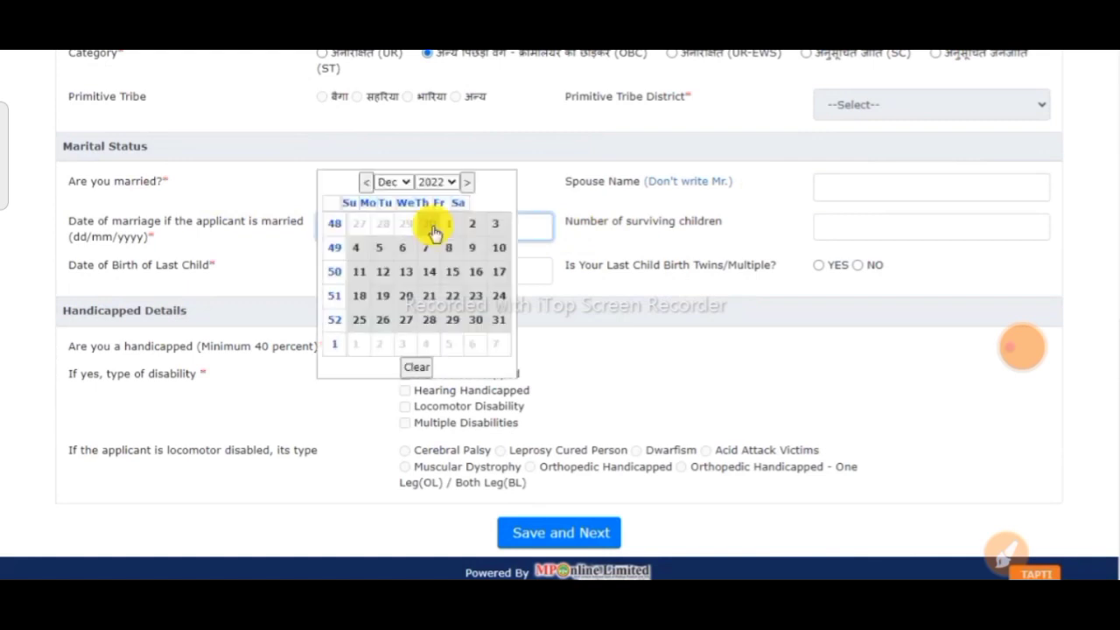
pyautogui.click(844, 227)
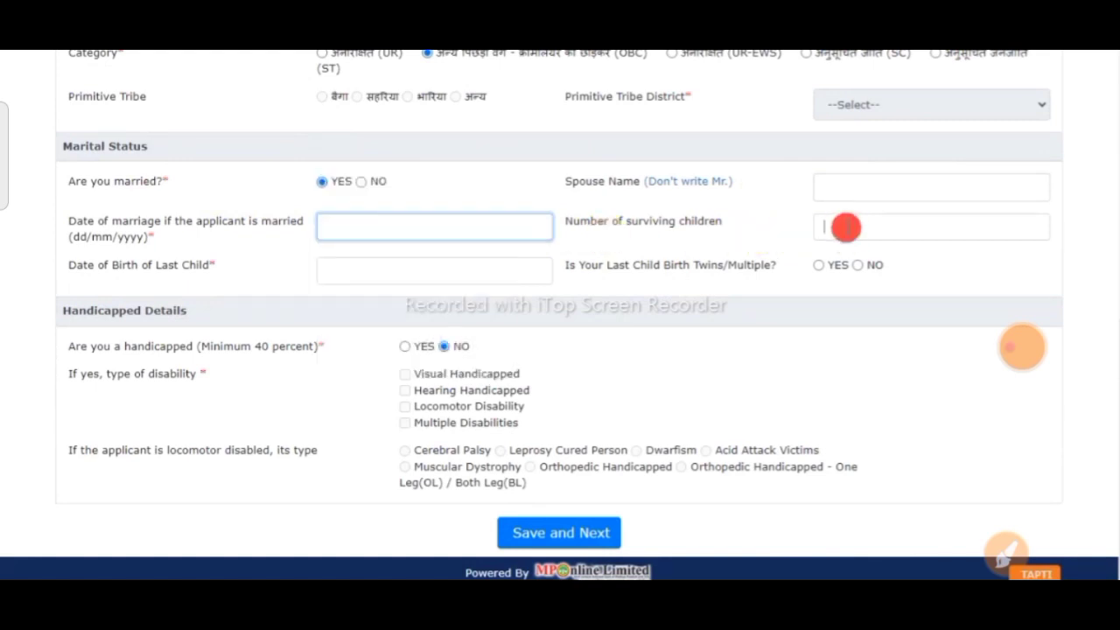
pyautogui.click(401, 268)
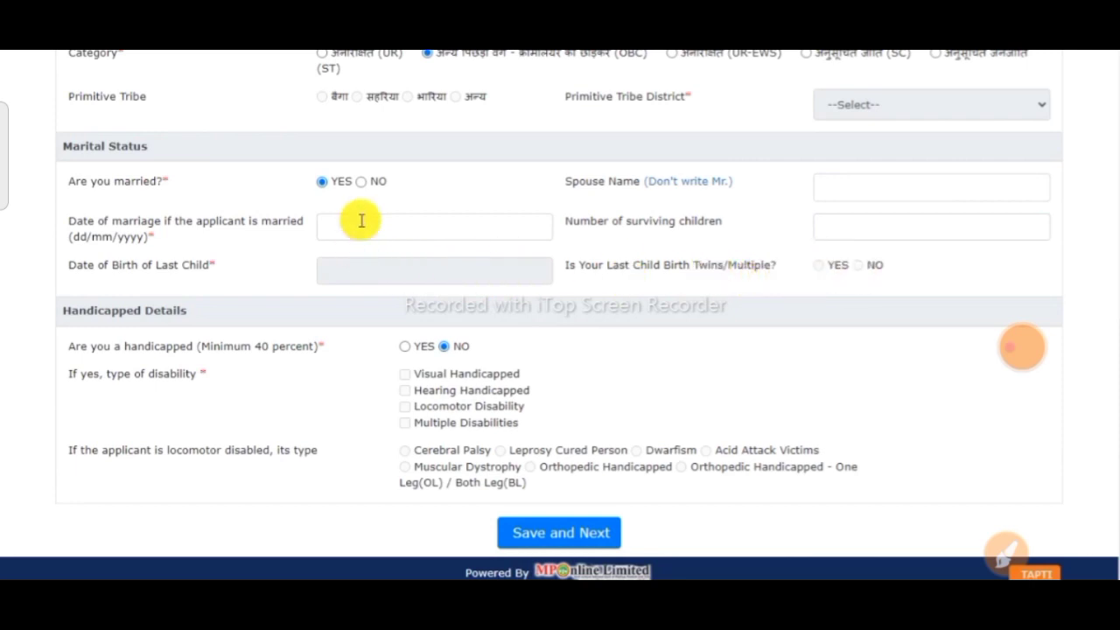
pyautogui.click(362, 183)
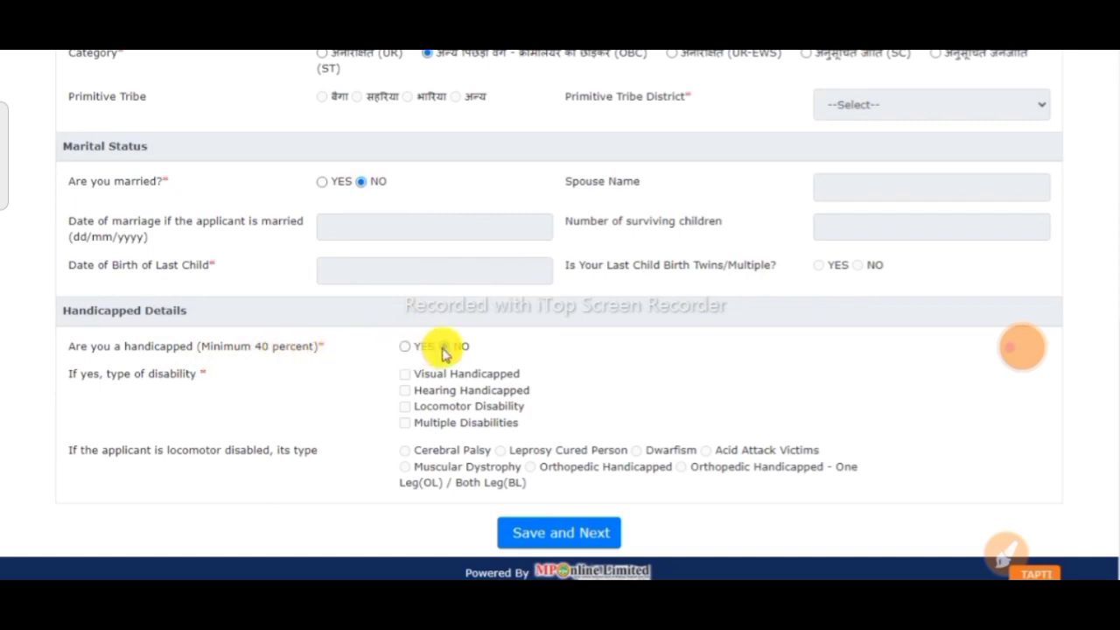
# - Check the disability options, set the handicapped answer to NO and save the personal details
pyautogui.click(406, 347)
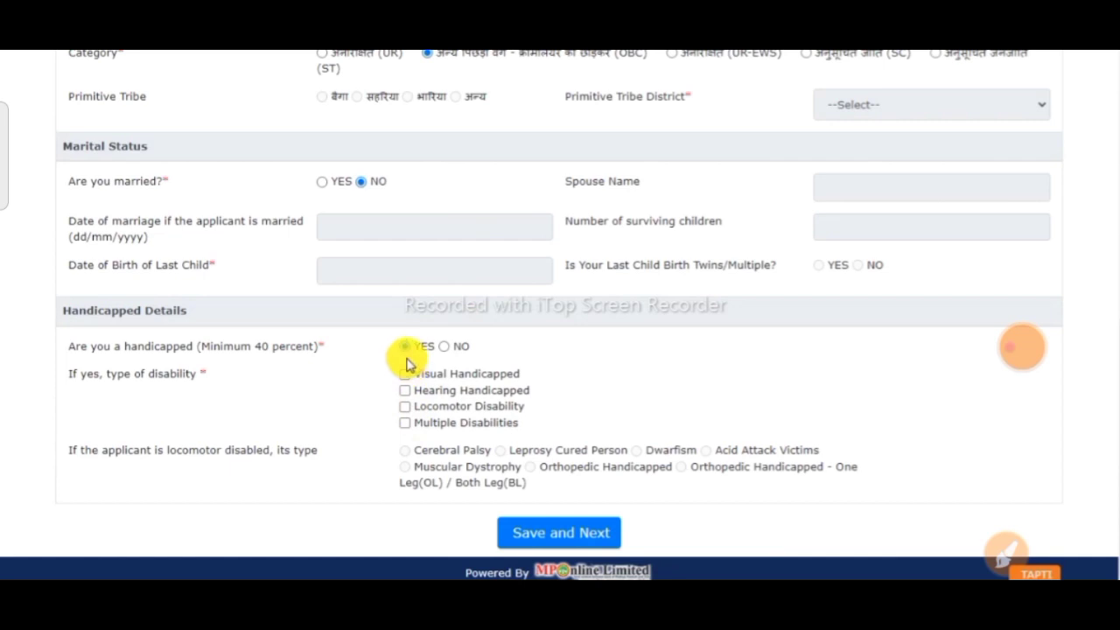
pyautogui.click(445, 347)
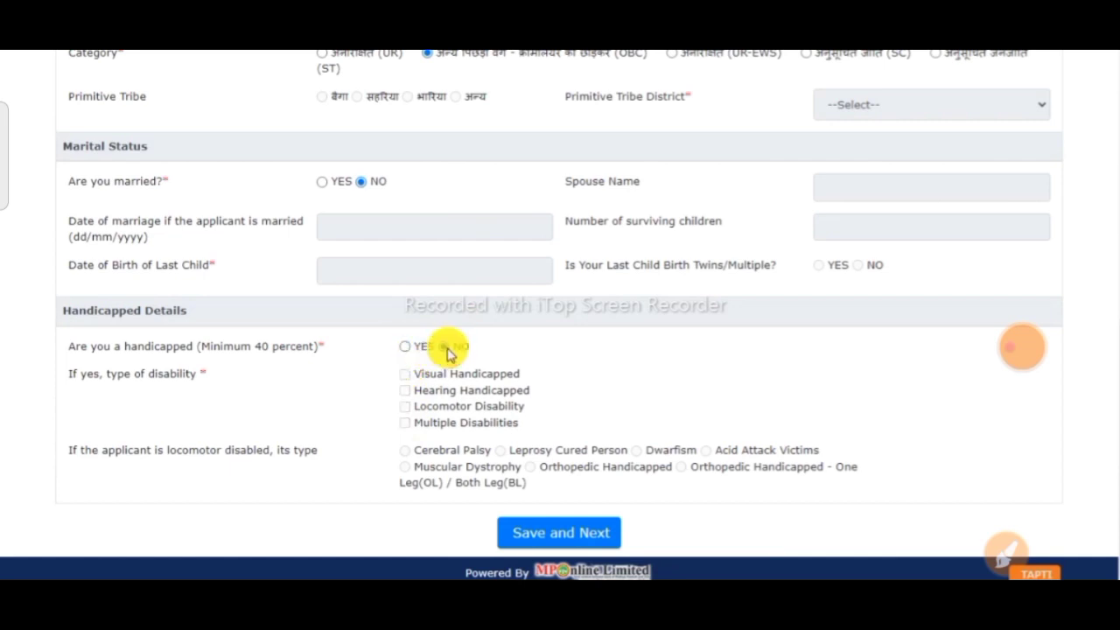
pyautogui.click(553, 535)
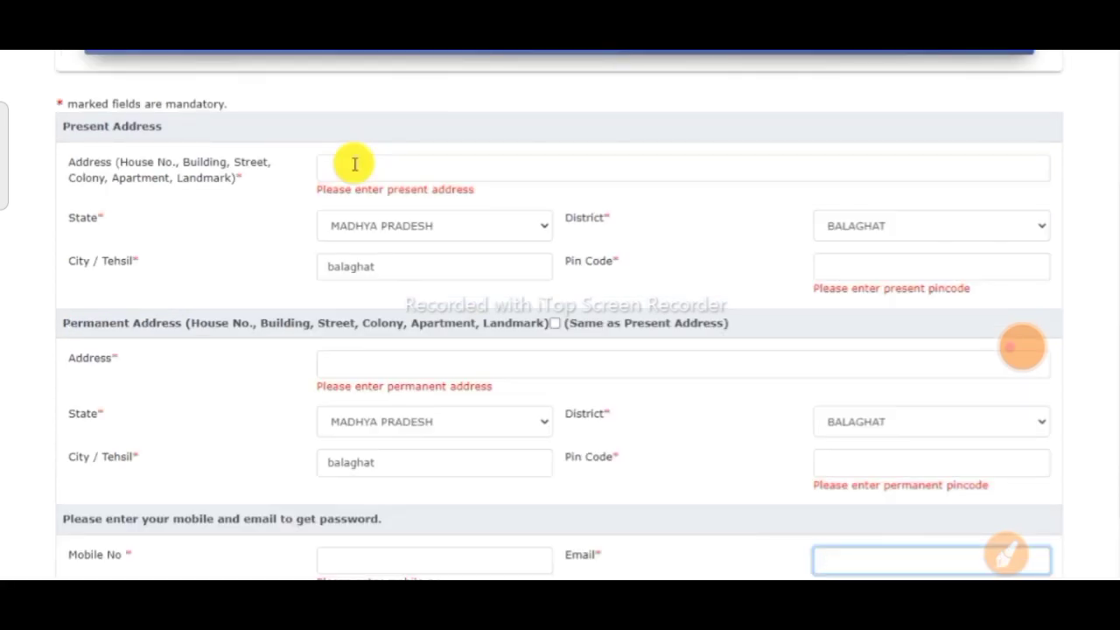
# - Mark the permanent address as same as the present address and go through the mobile number and email fields
pyautogui.click(354, 164)
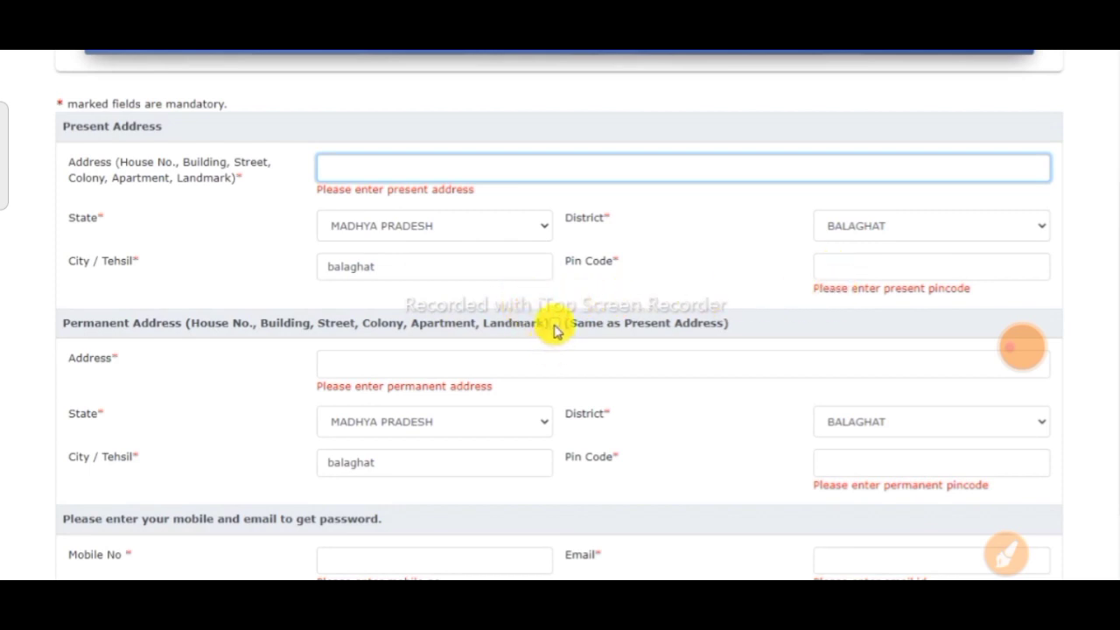
pyautogui.click(555, 323)
pyautogui.scroll(-2, 467, 371)
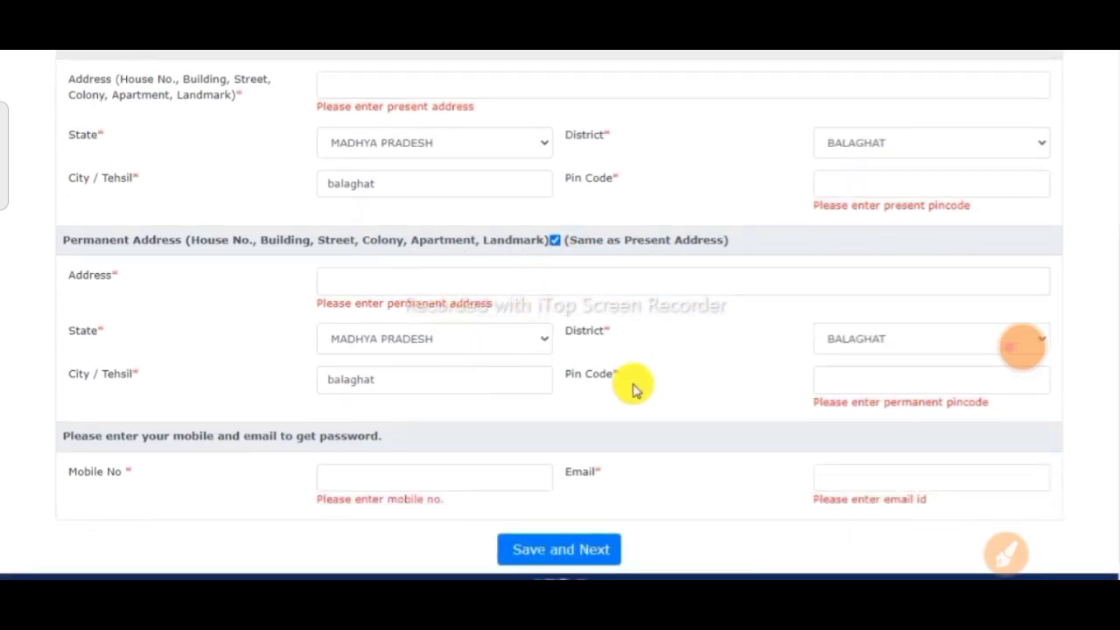
pyautogui.scroll(-1, 633, 388)
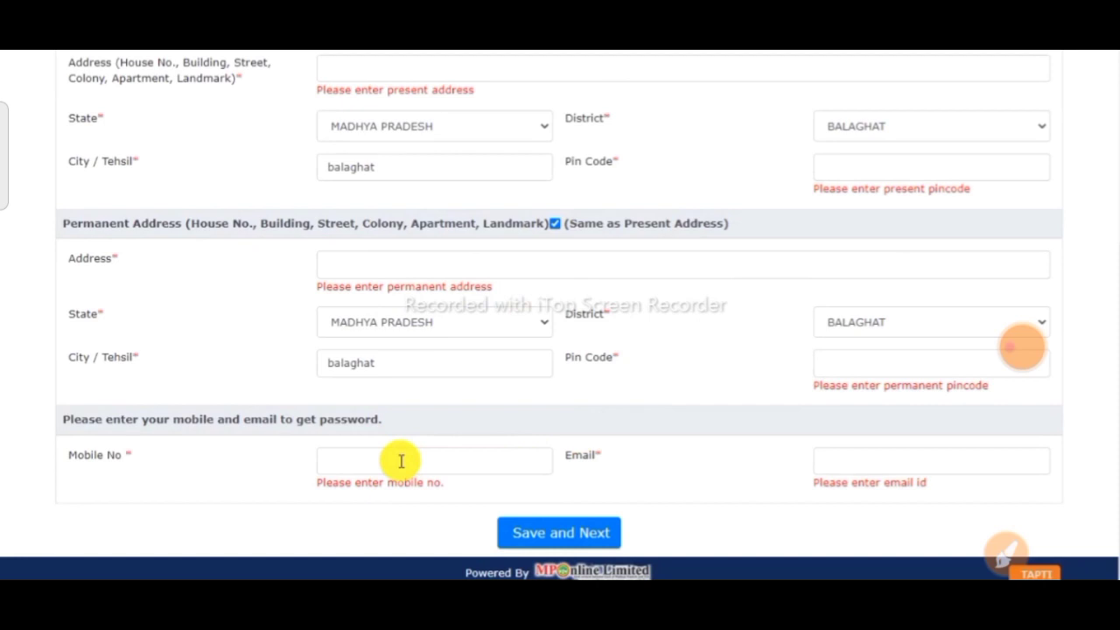
pyautogui.click(853, 464)
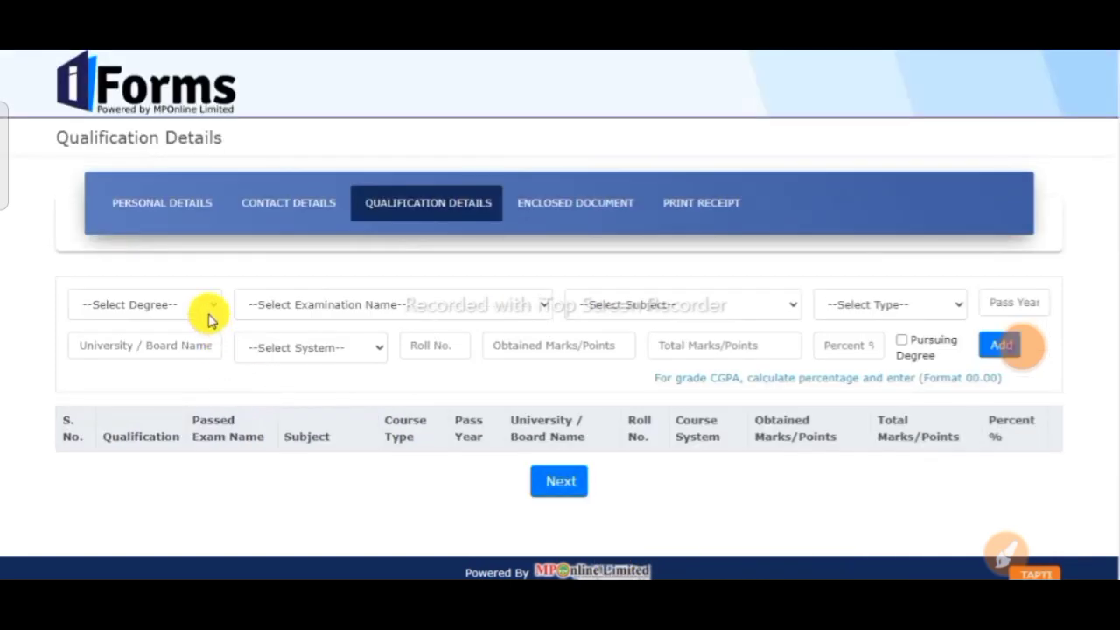
# - Set the qualification to High School (HSC), 10th (High School Certificate), General - All Subjects, Full Time
pyautogui.click(208, 313)
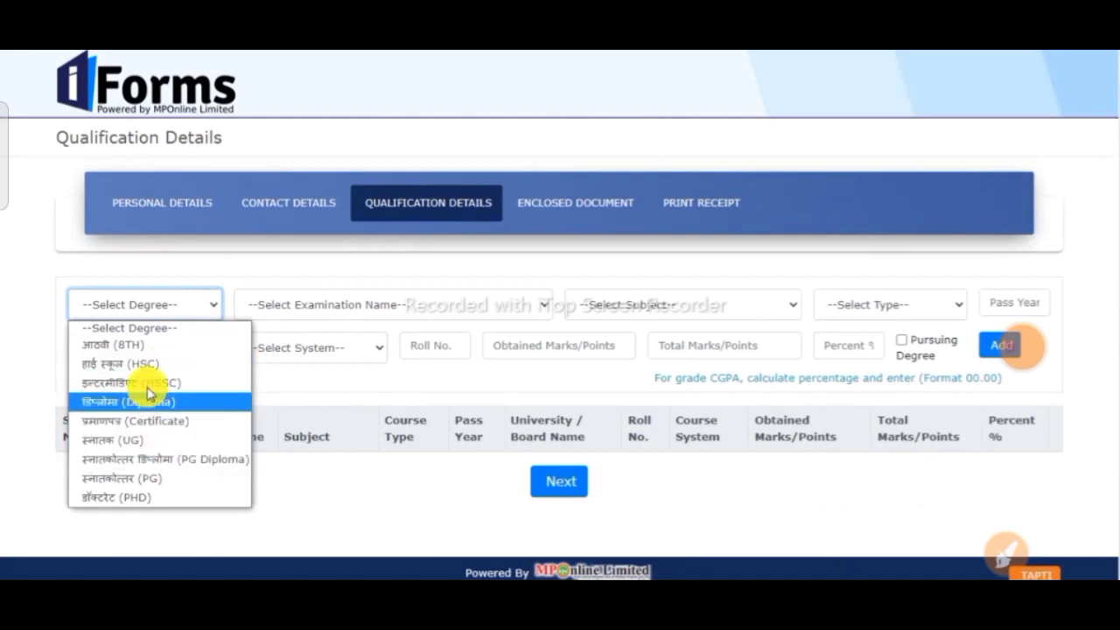
pyautogui.click(142, 364)
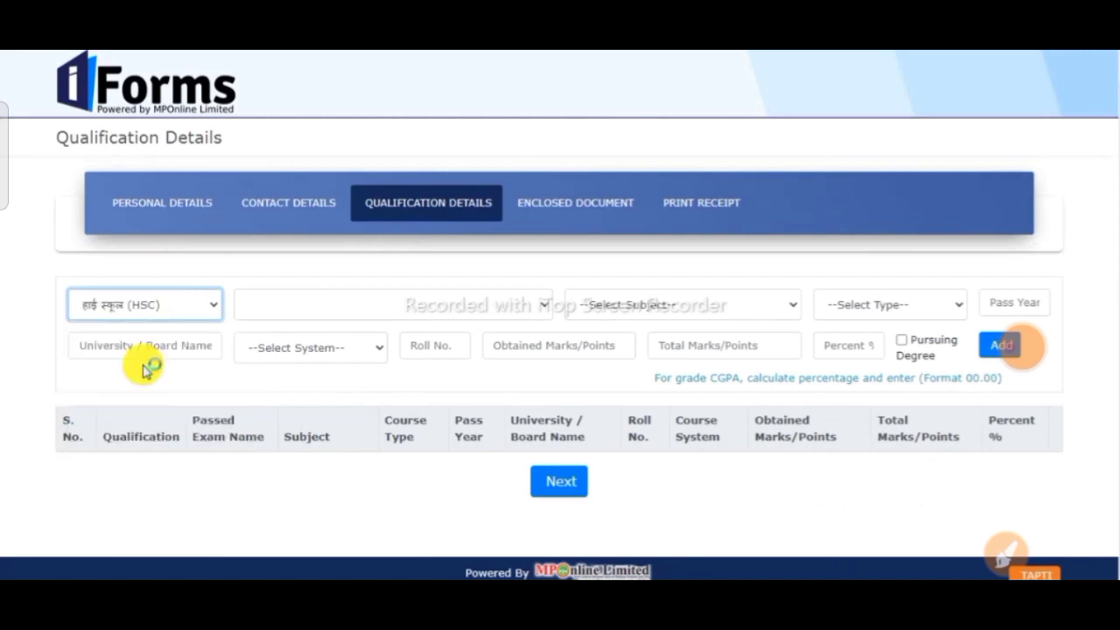
pyautogui.click(281, 317)
pyautogui.click(292, 342)
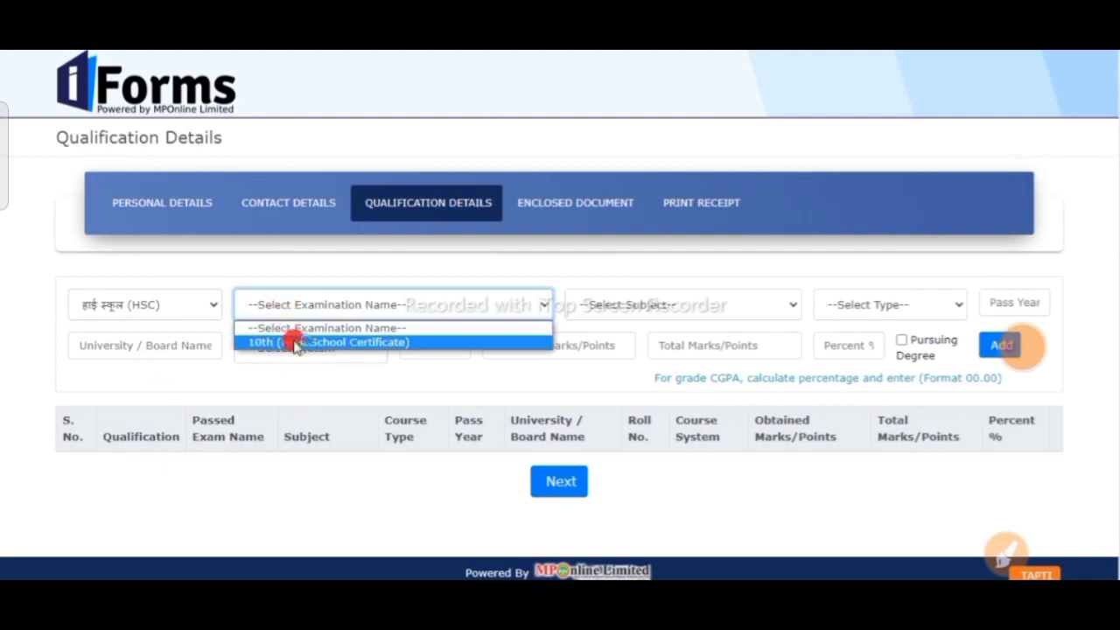
pyautogui.click(647, 314)
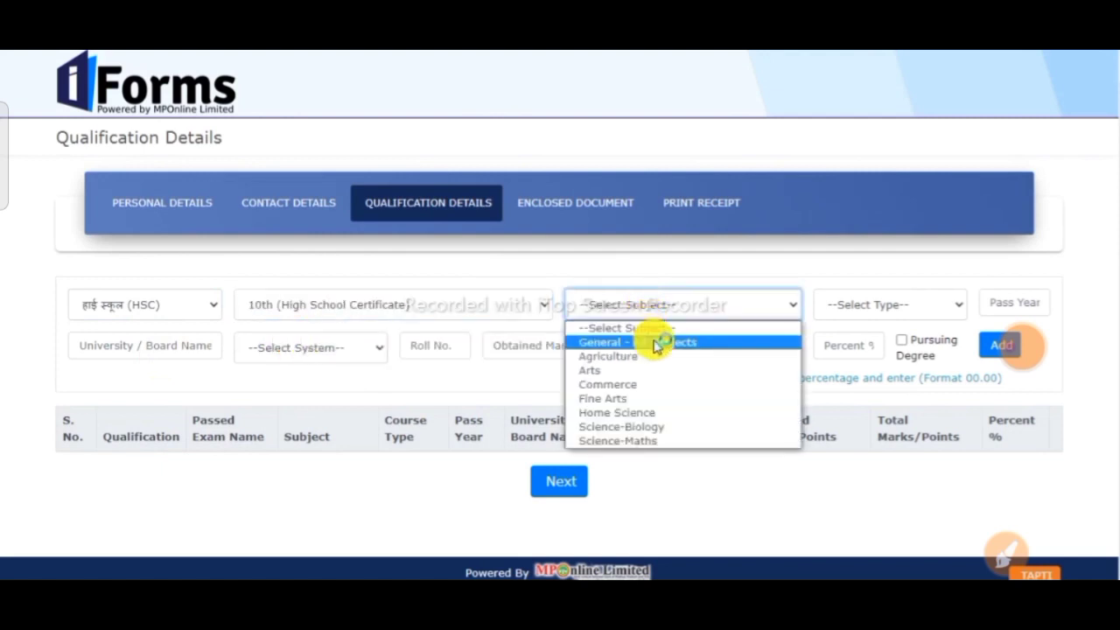
pyautogui.click(658, 343)
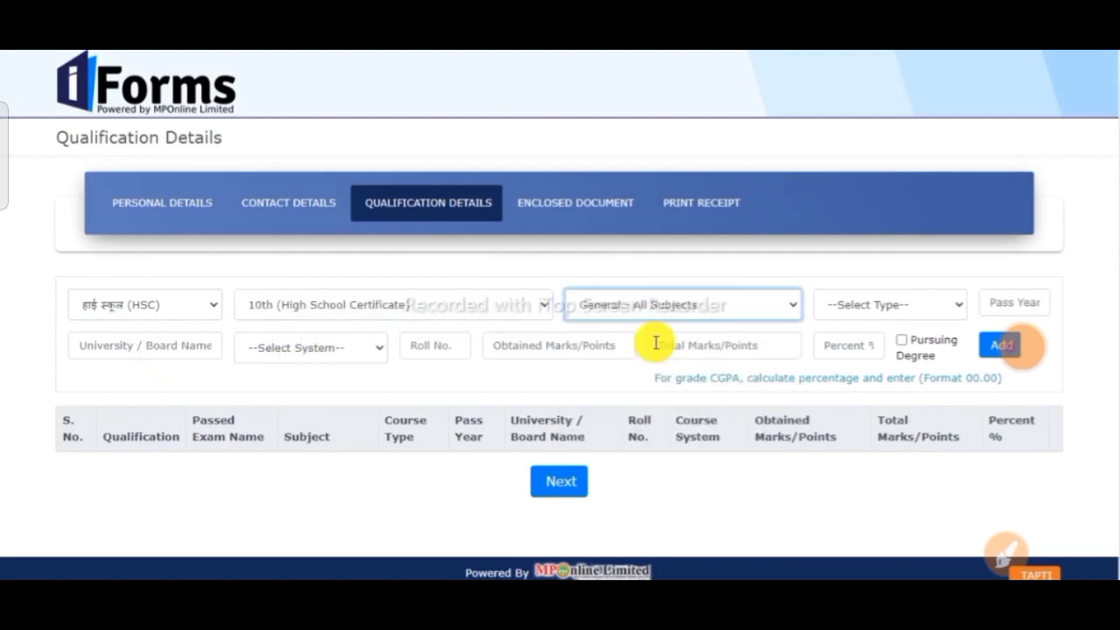
pyautogui.click(868, 303)
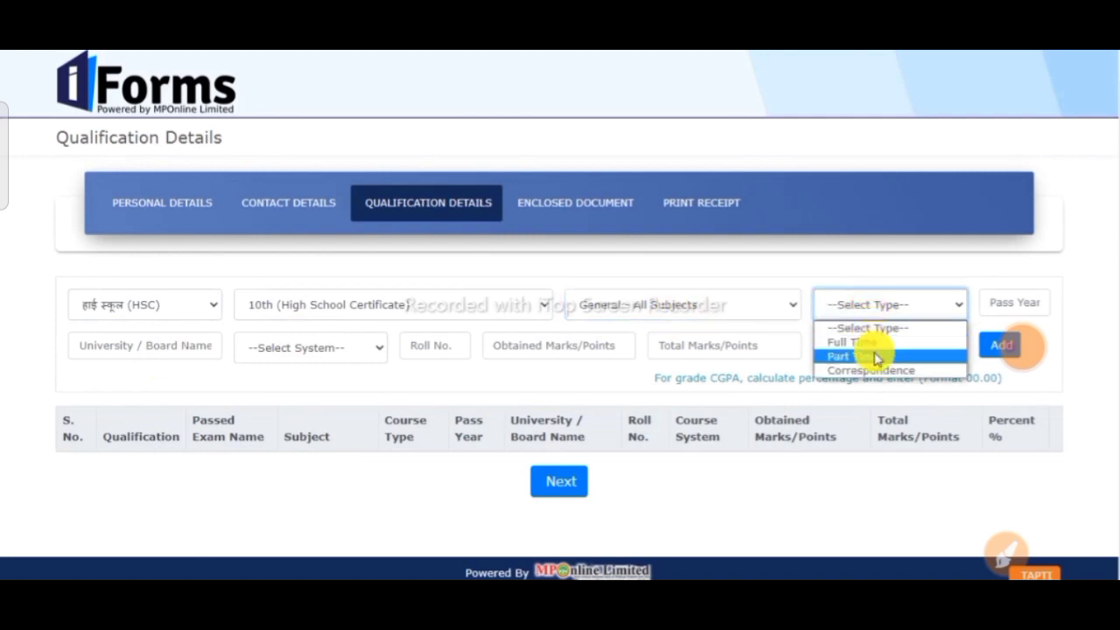
pyautogui.click(875, 341)
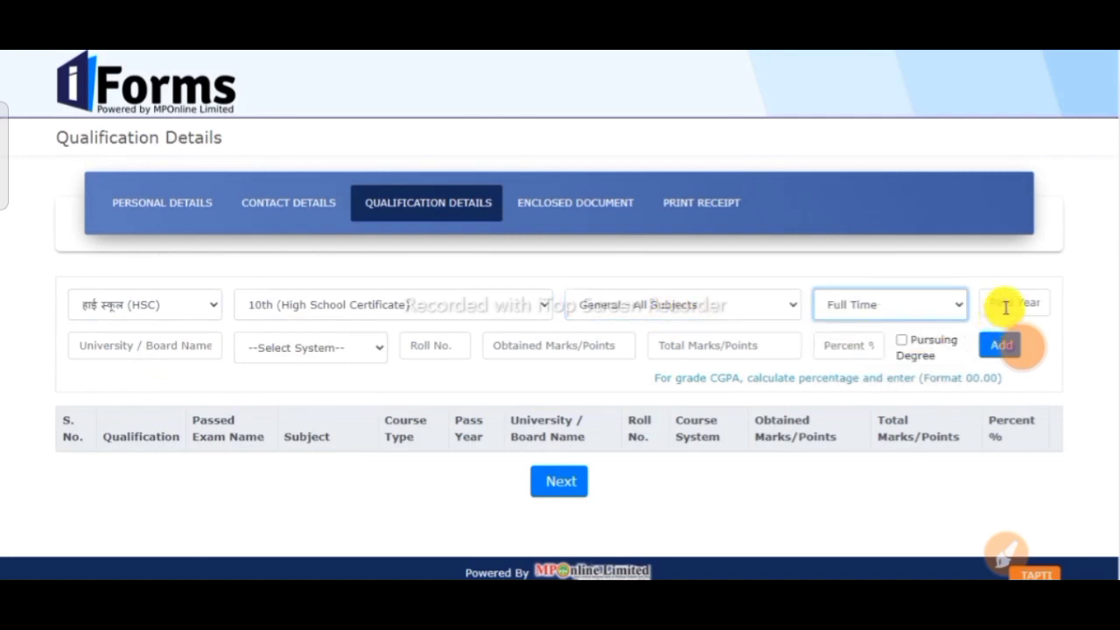
# - Go through the 10th qualification's pass year, board name, marking system, roll number, obtained marks, total marks and percentage fields
pyautogui.click(1006, 307)
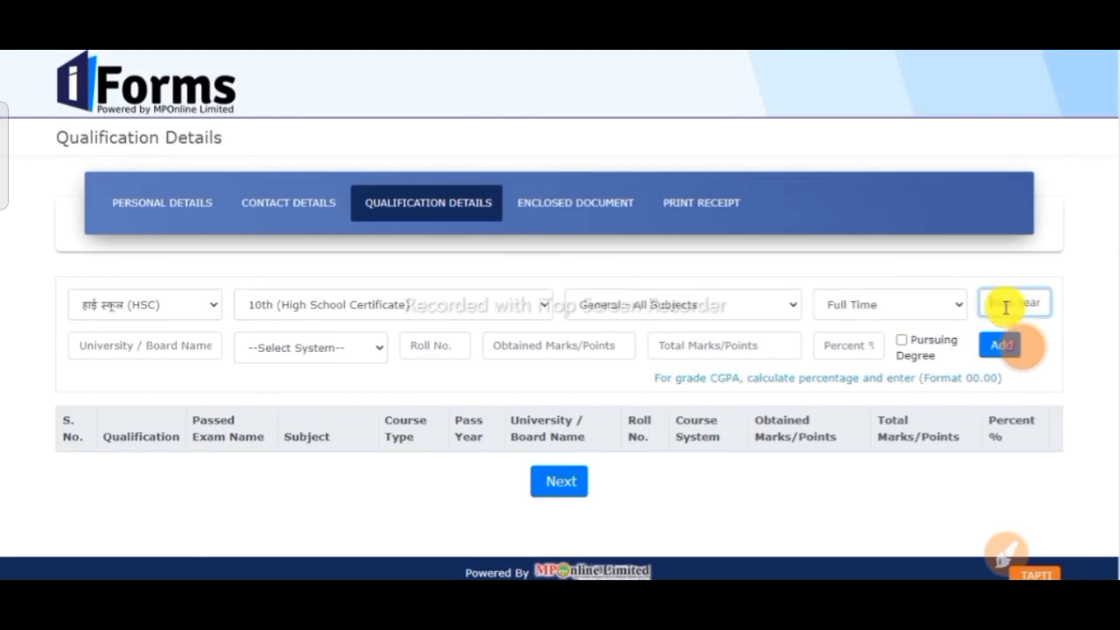
pyautogui.click(160, 346)
pyautogui.click(273, 382)
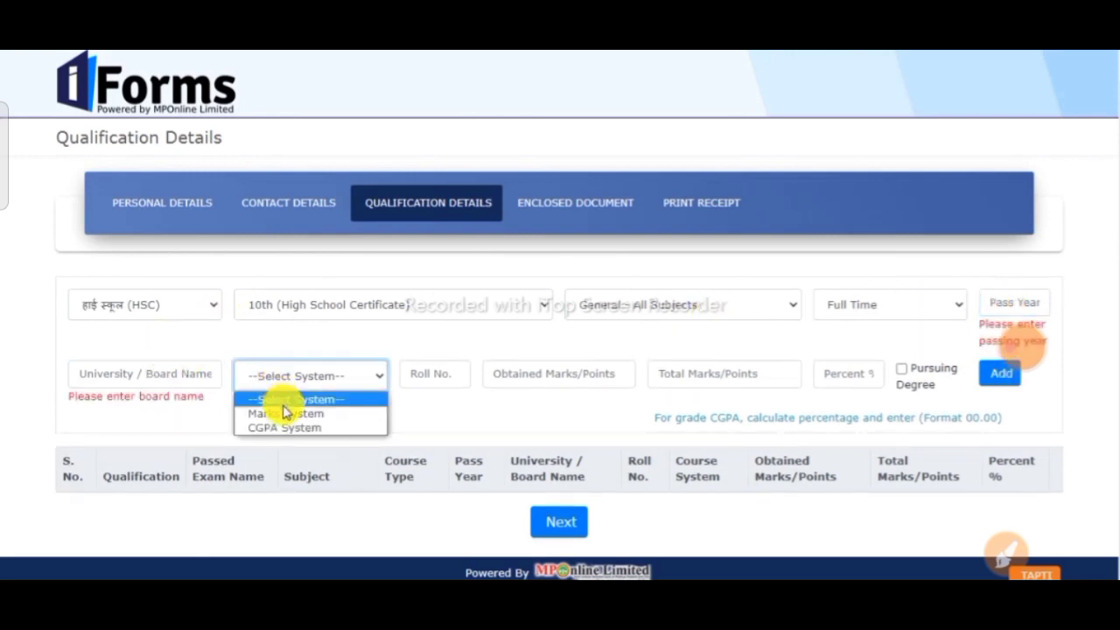
pyautogui.click(424, 374)
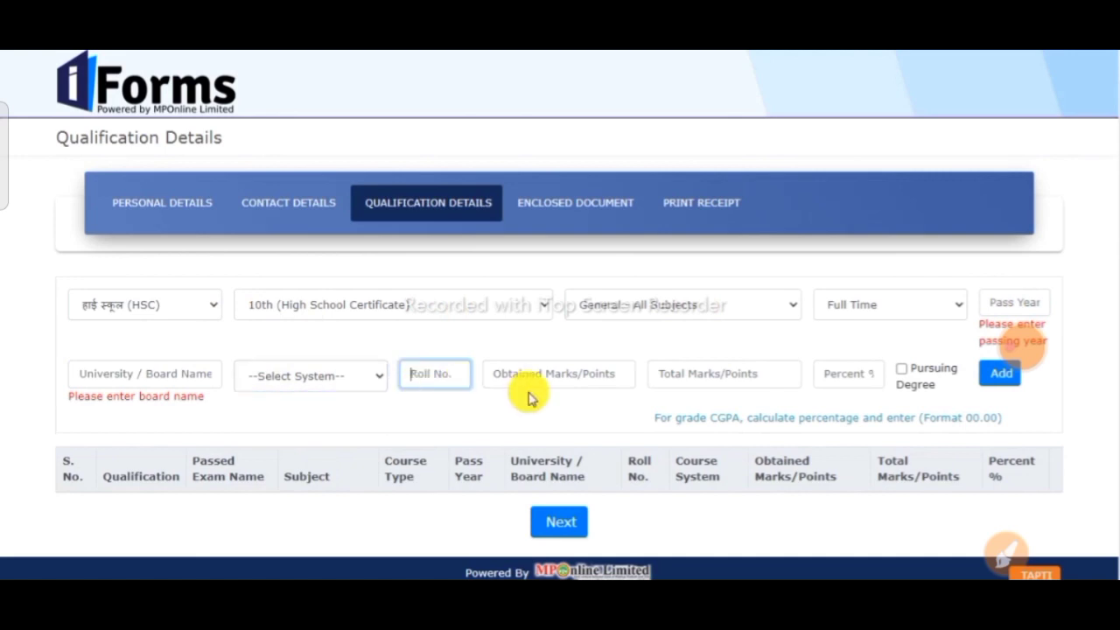
pyautogui.click(541, 382)
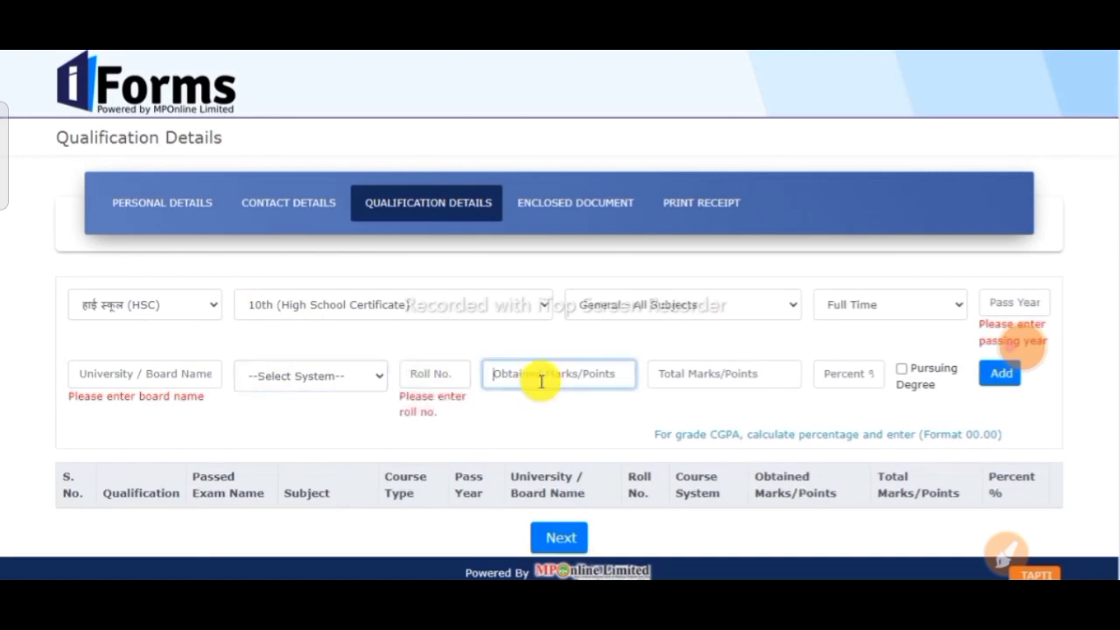
pyautogui.click(713, 379)
pyautogui.click(840, 383)
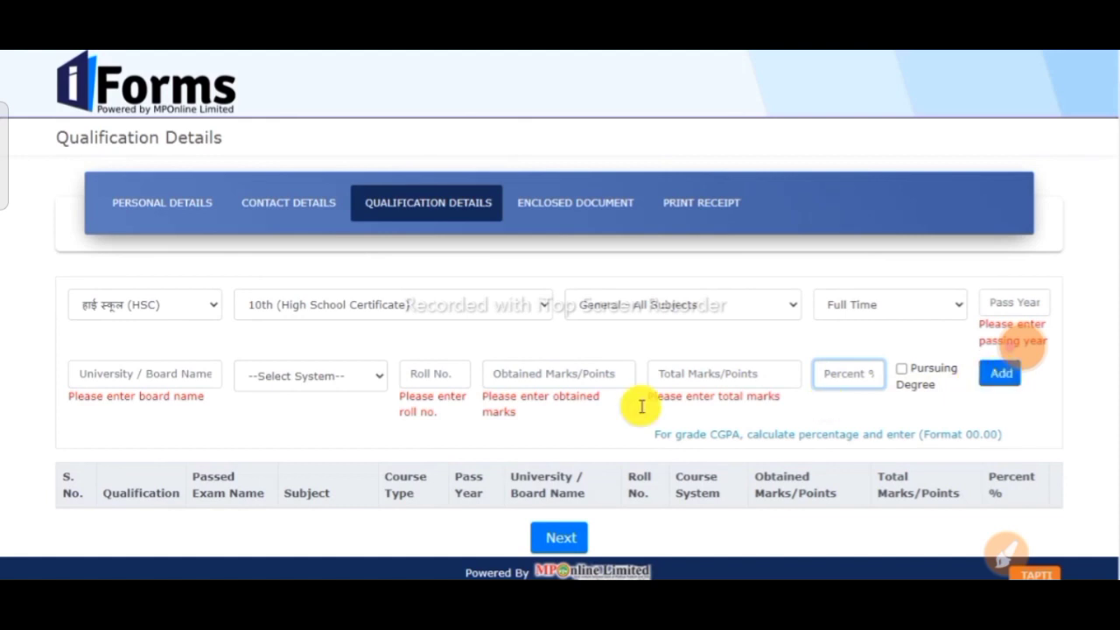
# - Set the qualification to Intermediate (HSSC), 11th / 12th (Higher Secondary School Certificate), and look through the subject choices
pyautogui.click(167, 308)
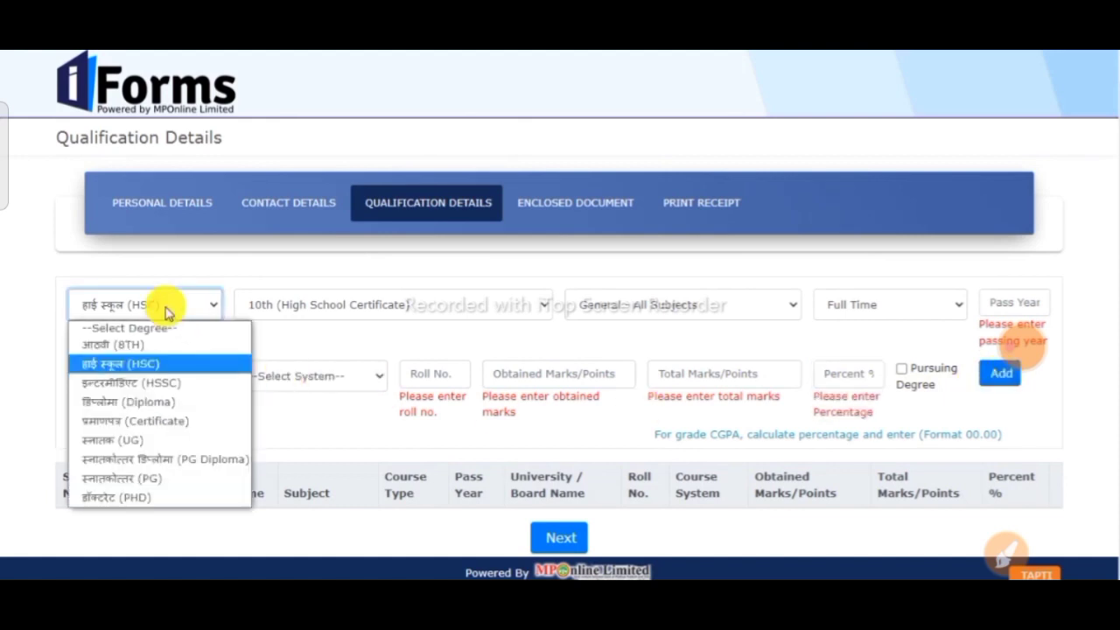
pyautogui.click(143, 382)
pyautogui.click(372, 308)
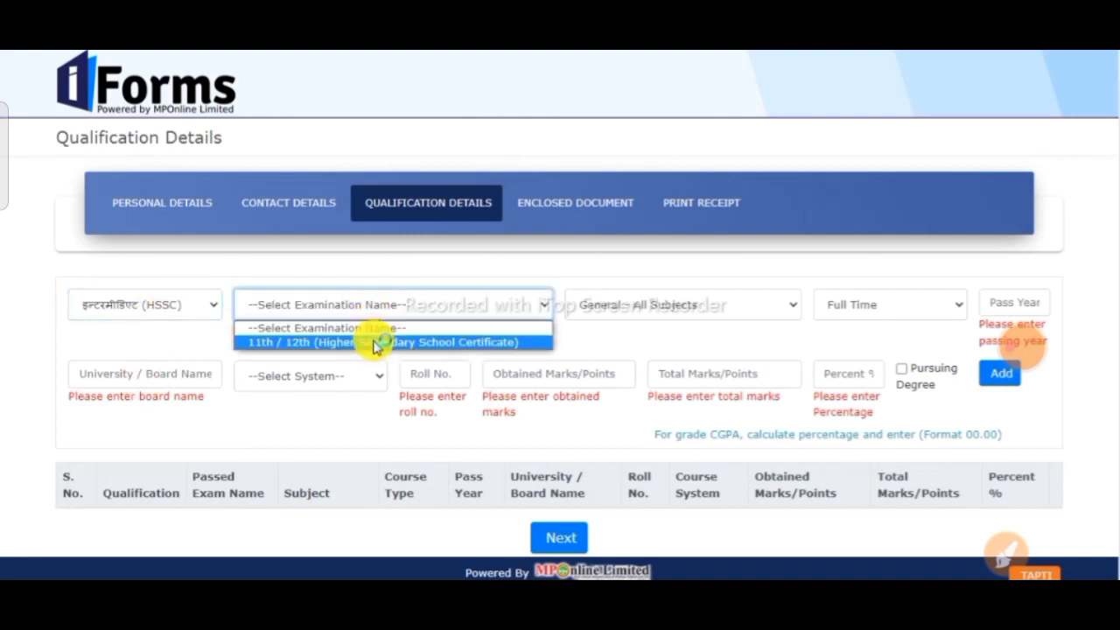
pyautogui.click(370, 341)
pyautogui.click(625, 312)
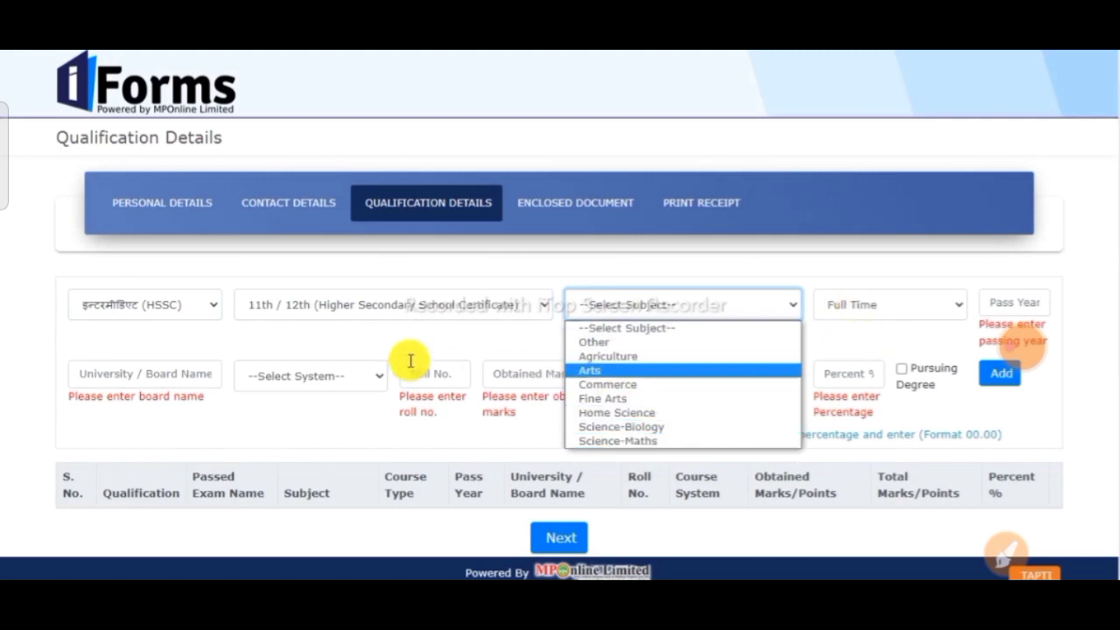
pyautogui.click(152, 310)
pyautogui.click(152, 310)
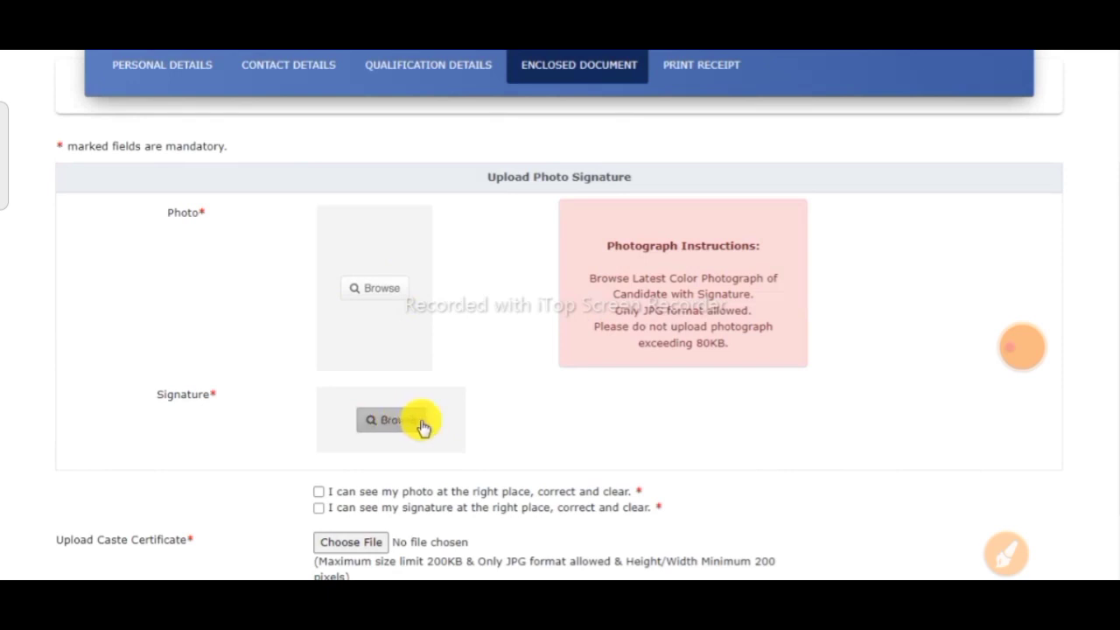
# - Examine the photo, signature and caste certificate upload requirements and the profile receipt's contact and qualification details
pyautogui.scroll(-1, 408, 420)
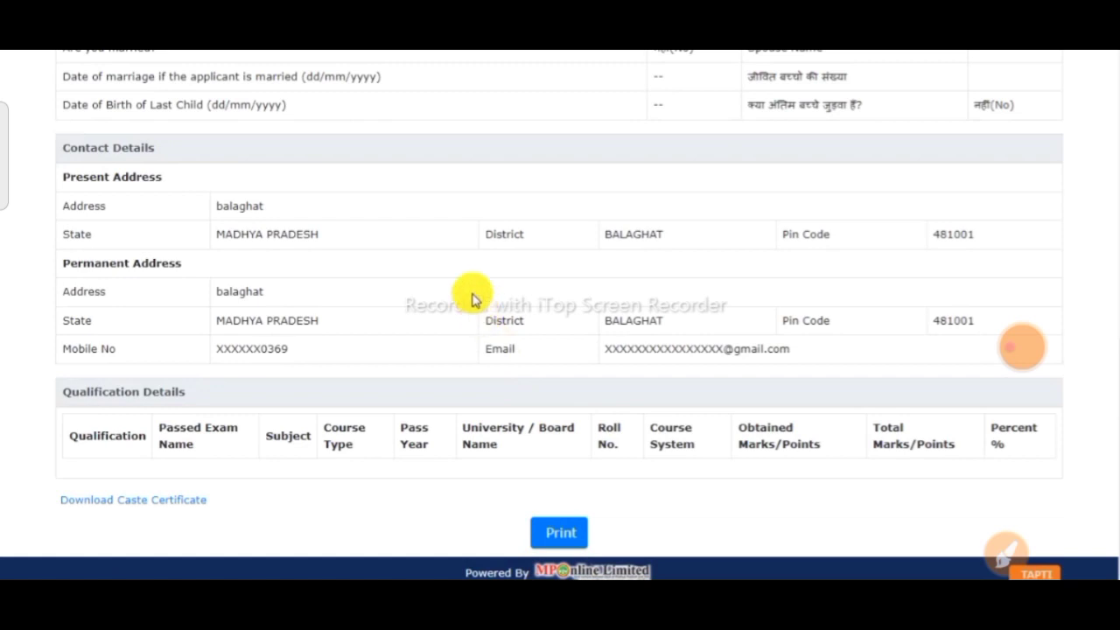
pyautogui.scroll(1, 467, 292)
pyautogui.scroll(-1, 473, 296)
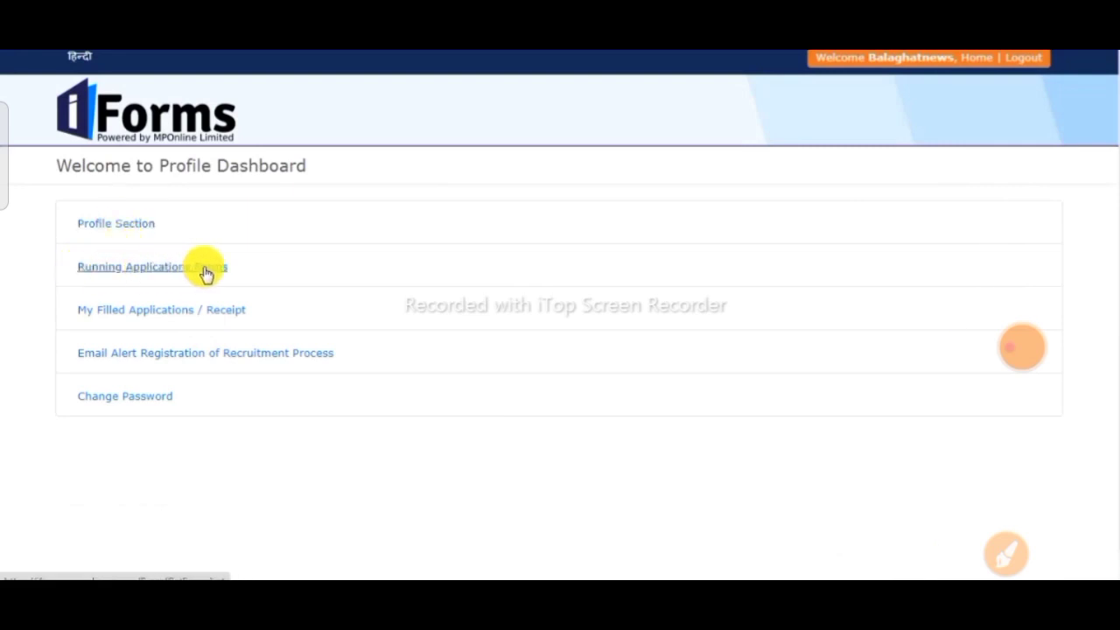
# - Open the running application forms and go to the Cantonment Board Jabalpur direct recruitment's application
pyautogui.click(153, 268)
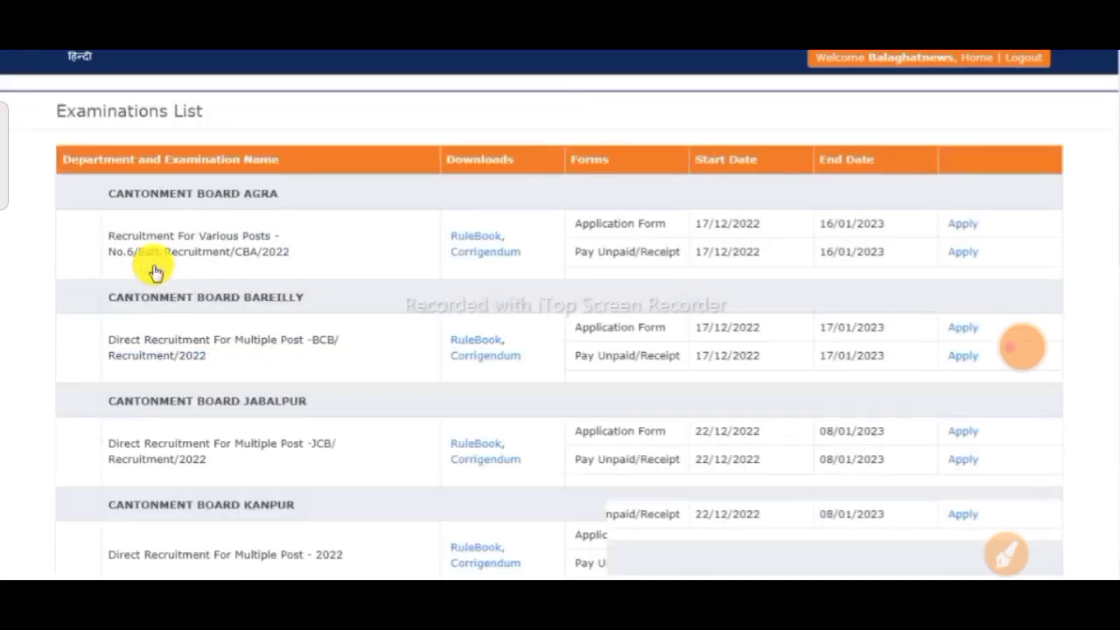
pyautogui.scroll(-2, 154, 272)
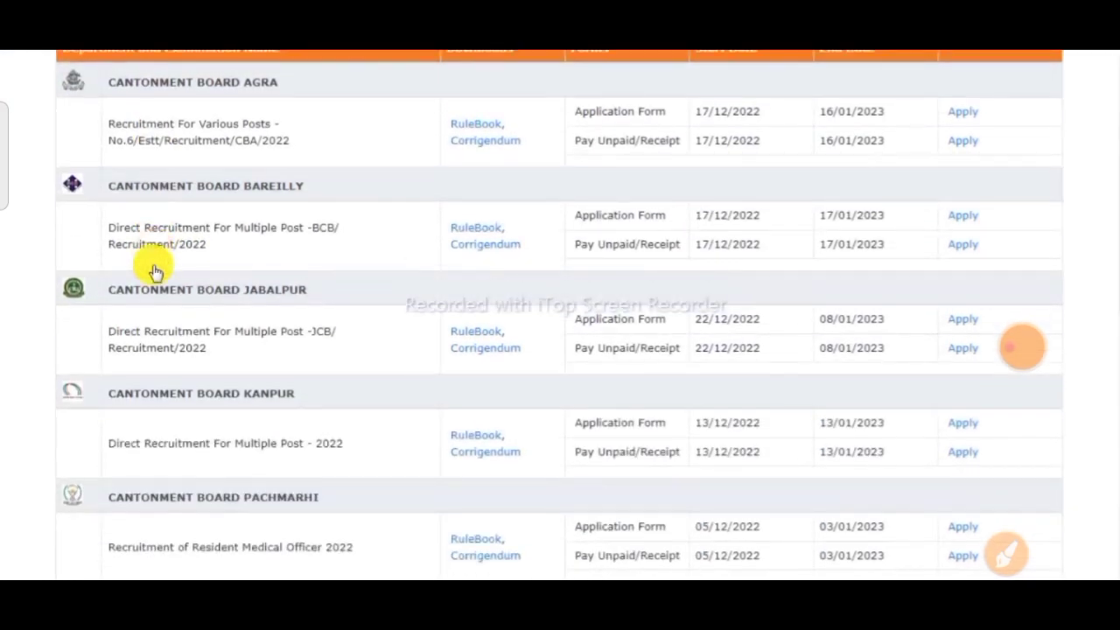
pyautogui.scroll(-1, 154, 272)
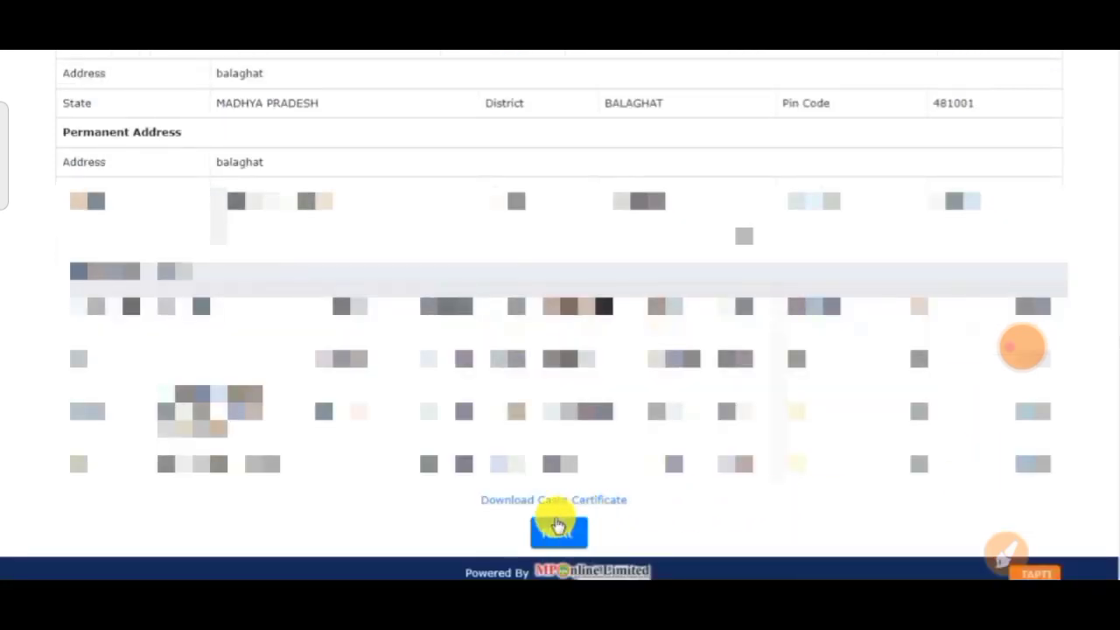
# - Continue from the profile details to the recruitment's post list and examine the Sanitary Inspector post's eligibility
pyautogui.click(559, 534)
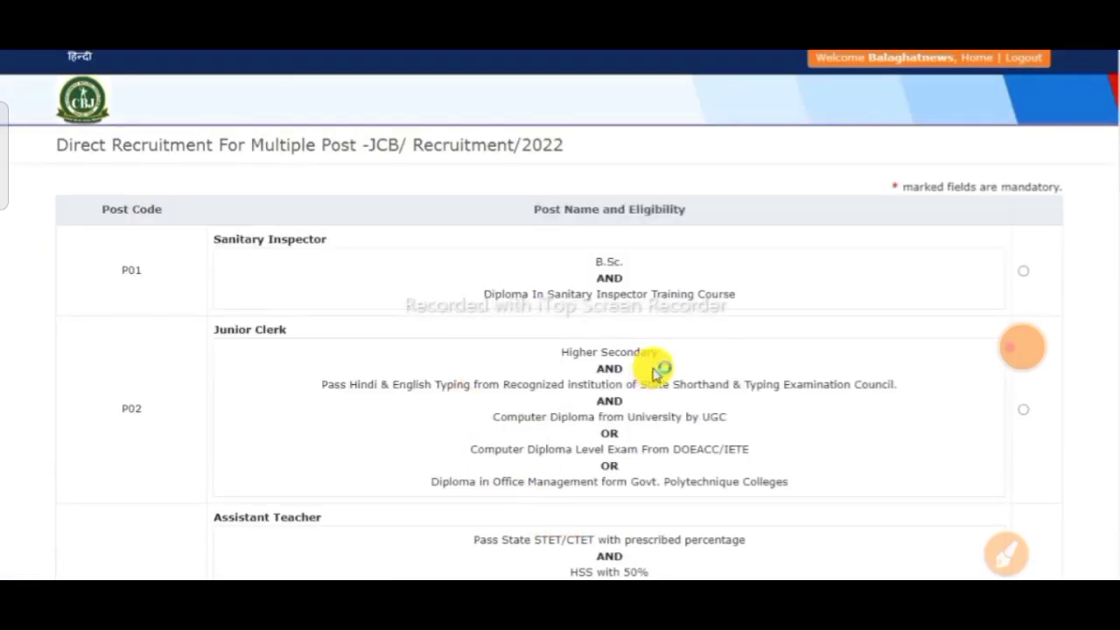
pyautogui.scroll(-1, 822, 326)
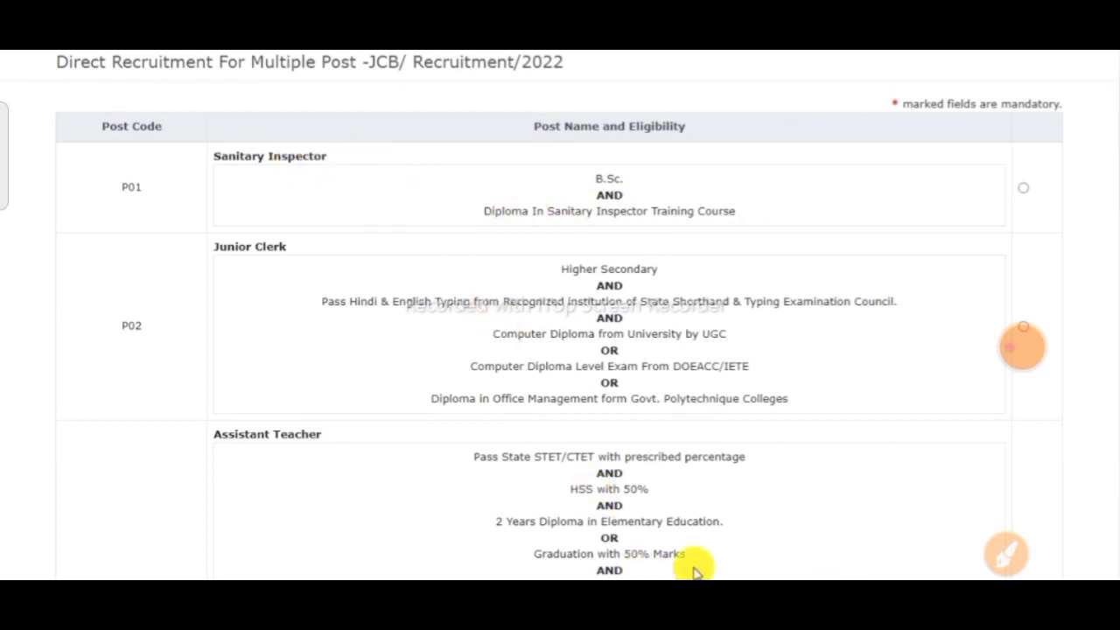
pyautogui.moveTo(201, 142); pyautogui.dragTo(357, 164)
pyautogui.moveTo(469, 159)
pyautogui.mouseDown()
pyautogui.moveTo(495, 224)
pyautogui.moveTo(754, 231)
pyautogui.mouseUp()
pyautogui.moveTo(1000, 171); pyautogui.dragTo(1048, 204)
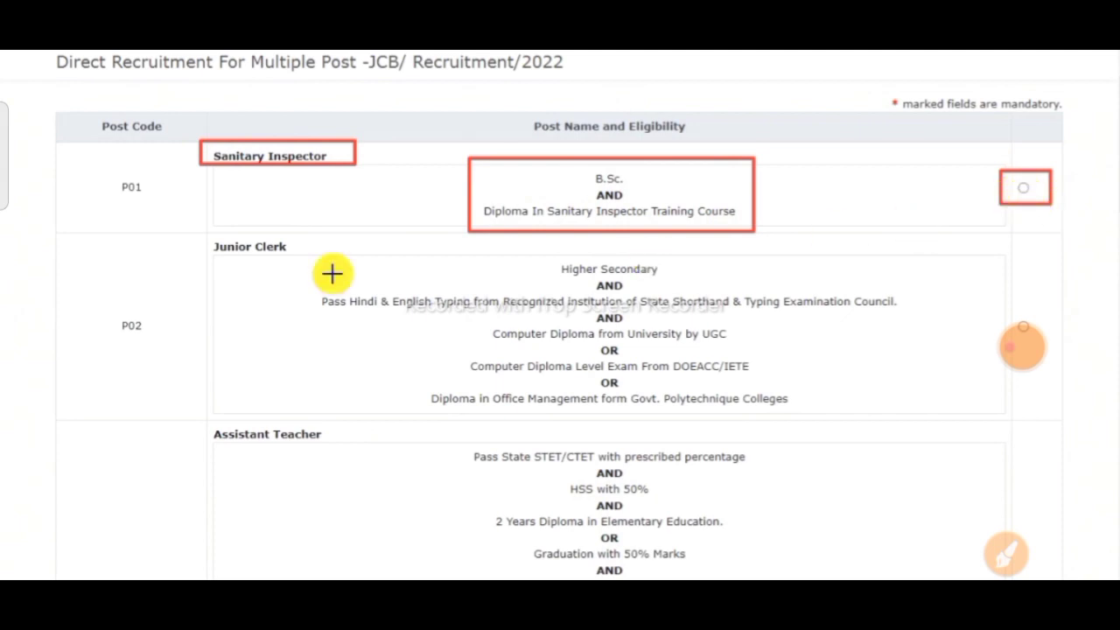
# - Examine the Junior Clerk post's higher secondary, Hindi and English typing, and computer diploma requirements
pyautogui.moveTo(206, 232)
pyautogui.mouseDown()
pyautogui.moveTo(219, 258)
pyautogui.moveTo(368, 268)
pyautogui.mouseUp()
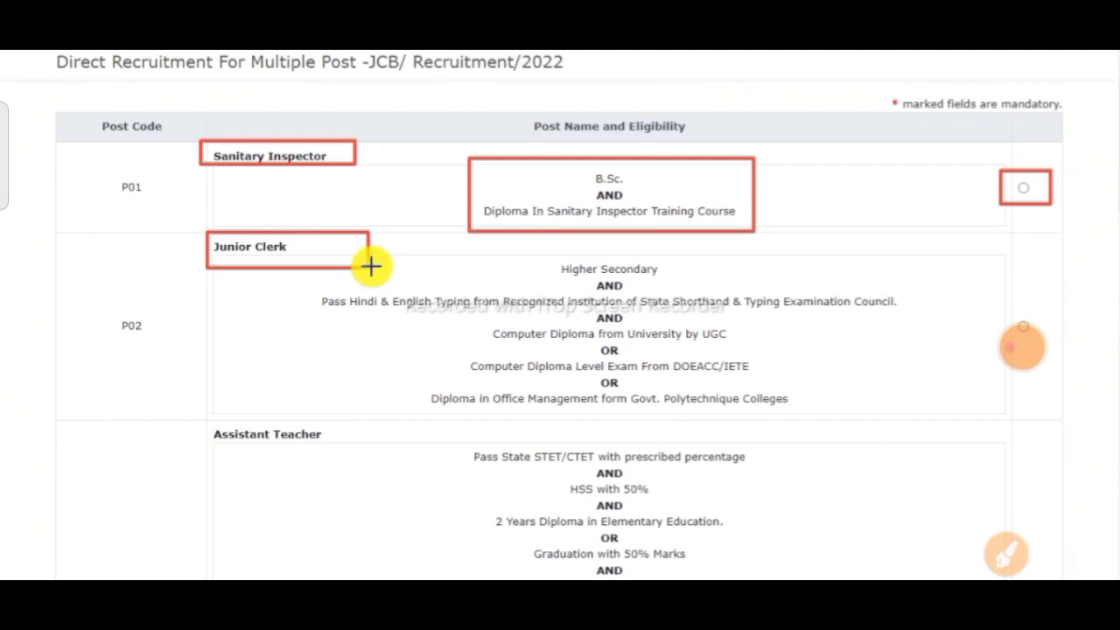
pyautogui.moveTo(558, 257)
pyautogui.mouseDown()
pyautogui.moveTo(593, 283)
pyautogui.moveTo(708, 289)
pyautogui.mouseUp()
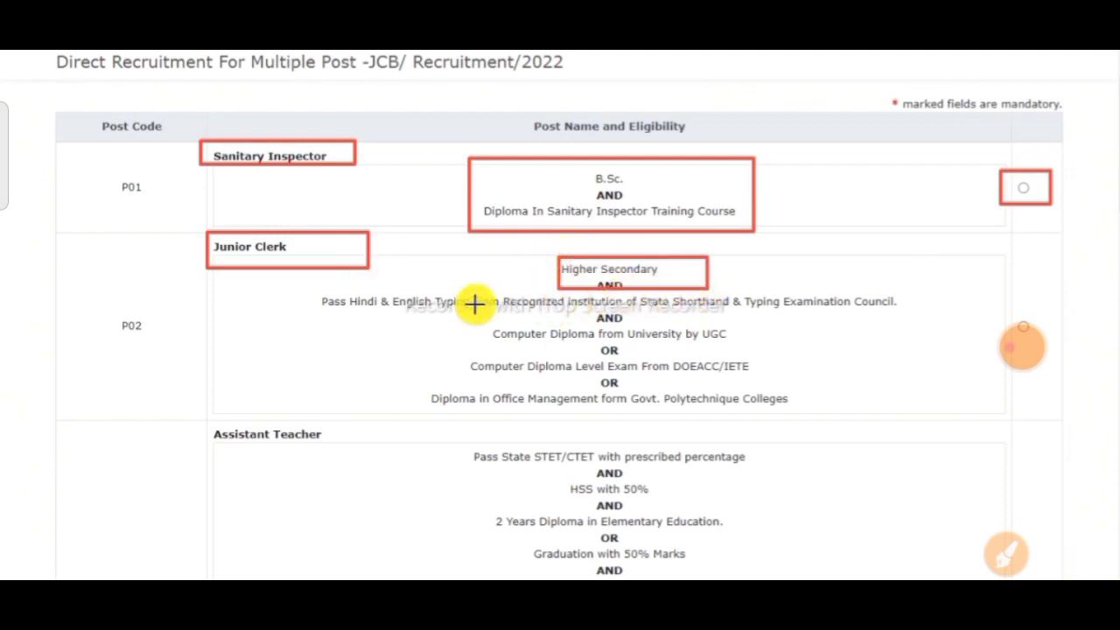
pyautogui.moveTo(311, 284)
pyautogui.mouseDown()
pyautogui.moveTo(309, 300)
pyautogui.moveTo(430, 320)
pyautogui.moveTo(531, 323)
pyautogui.moveTo(584, 309)
pyautogui.mouseUp()
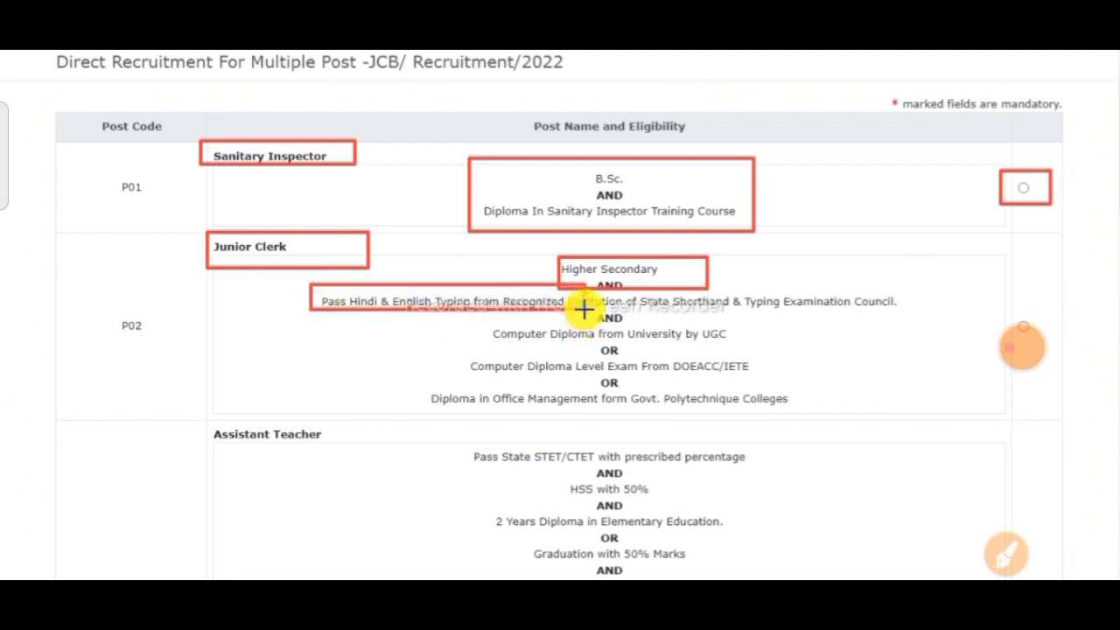
pyautogui.moveTo(484, 323)
pyautogui.mouseDown()
pyautogui.moveTo(493, 338)
pyautogui.moveTo(631, 347)
pyautogui.mouseUp()
# - Examine the alternative qualification combinations required for the Assistant Teacher post
pyautogui.scroll(-3, 205, 117)
pyautogui.moveTo(204, 118)
pyautogui.mouseDown()
pyautogui.moveTo(207, 140)
pyautogui.moveTo(344, 158)
pyautogui.mouseUp()
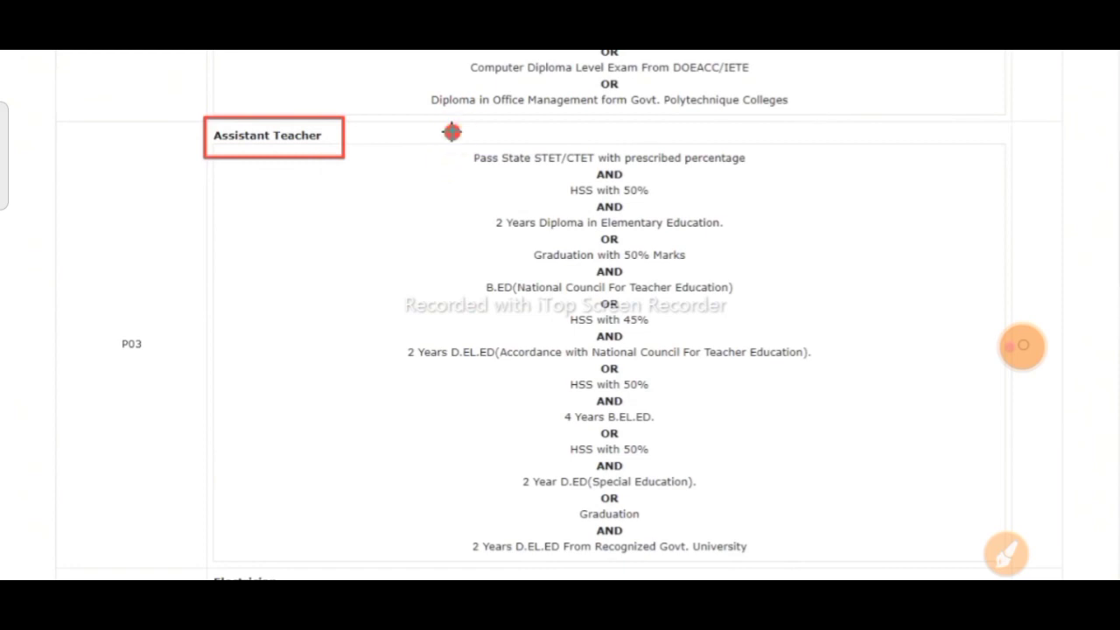
pyautogui.moveTo(452, 131)
pyautogui.mouseDown()
pyautogui.moveTo(495, 282)
pyautogui.moveTo(562, 322)
pyautogui.moveTo(640, 342)
pyautogui.moveTo(775, 341)
pyautogui.moveTo(607, 309)
pyautogui.moveTo(470, 208)
pyautogui.moveTo(465, 163)
pyautogui.mouseUp()
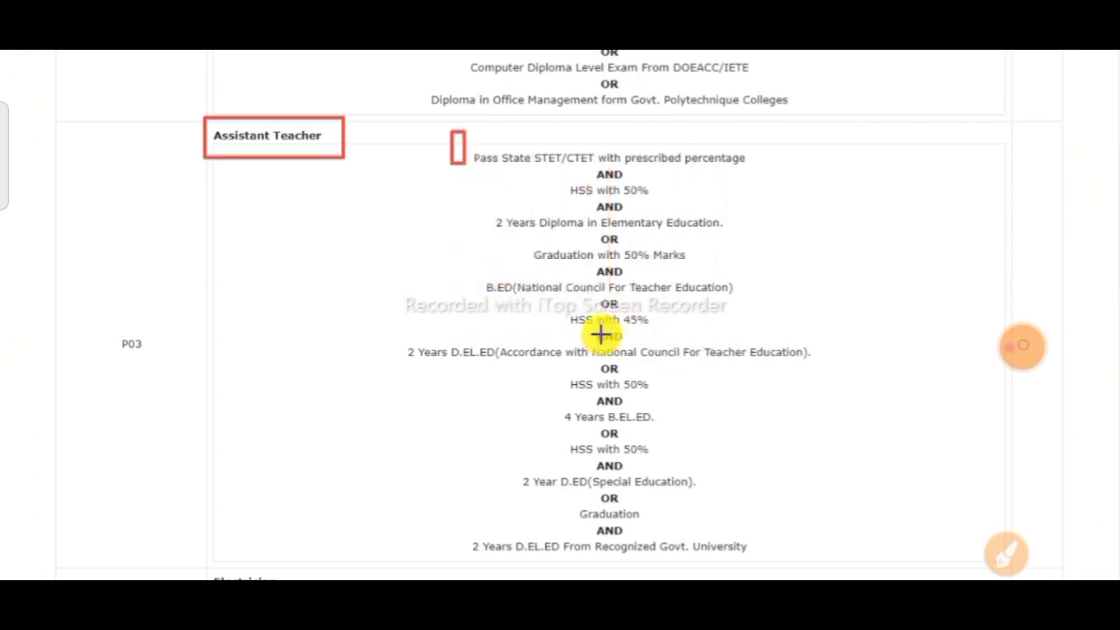
pyautogui.click(867, 571)
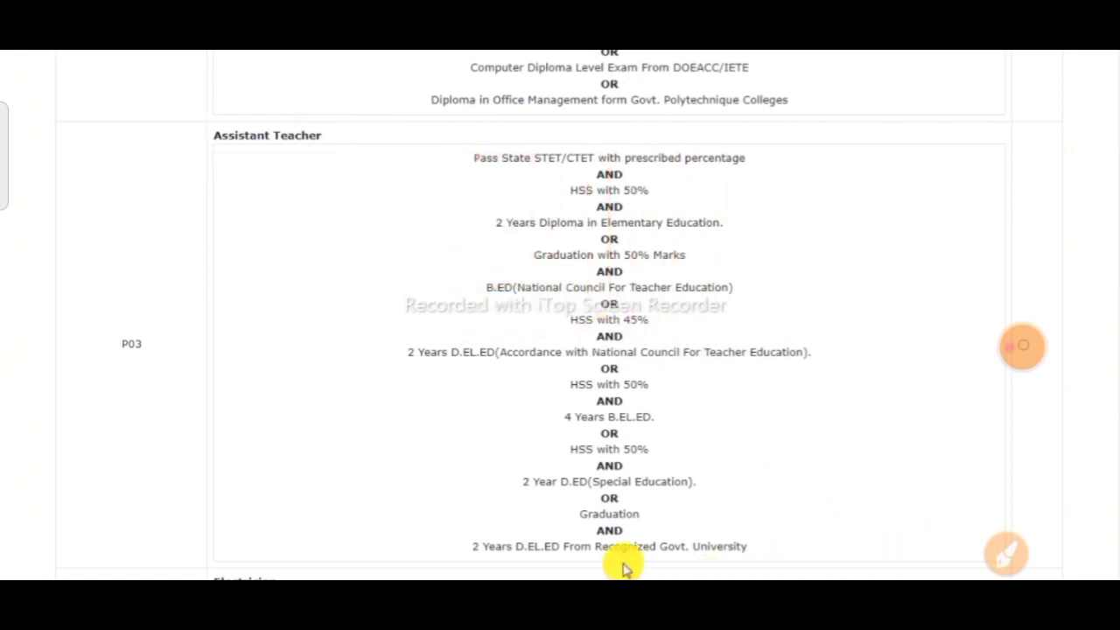
# - Examine the qualifications and selection options of the Electrician and Pipe Fitter posts
pyautogui.scroll(-5, 869, 560)
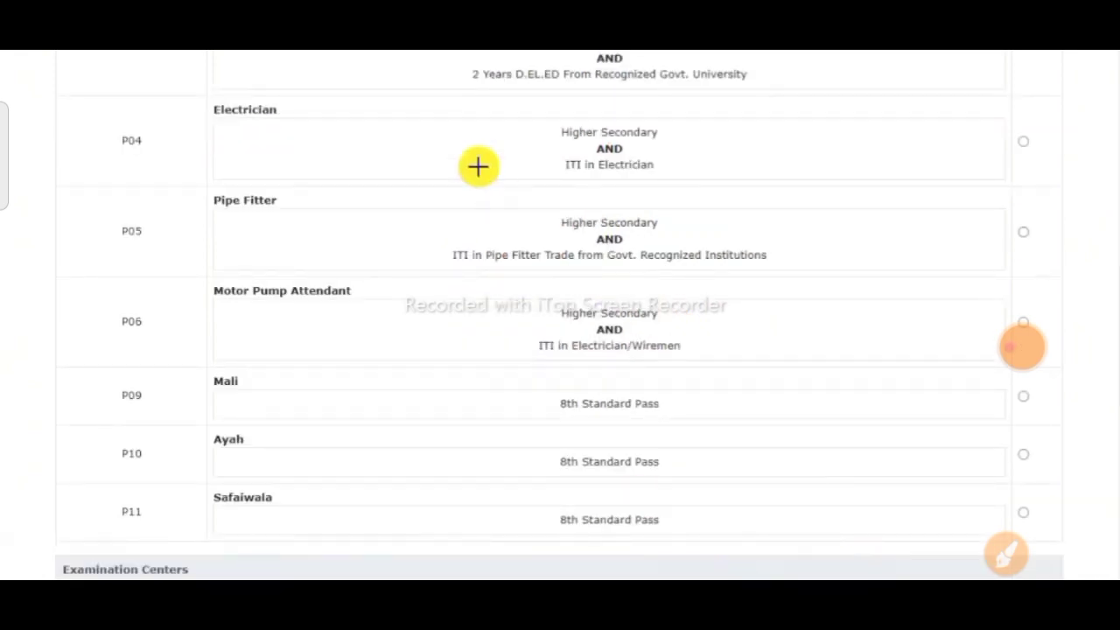
pyautogui.moveTo(202, 97); pyautogui.dragTo(273, 130)
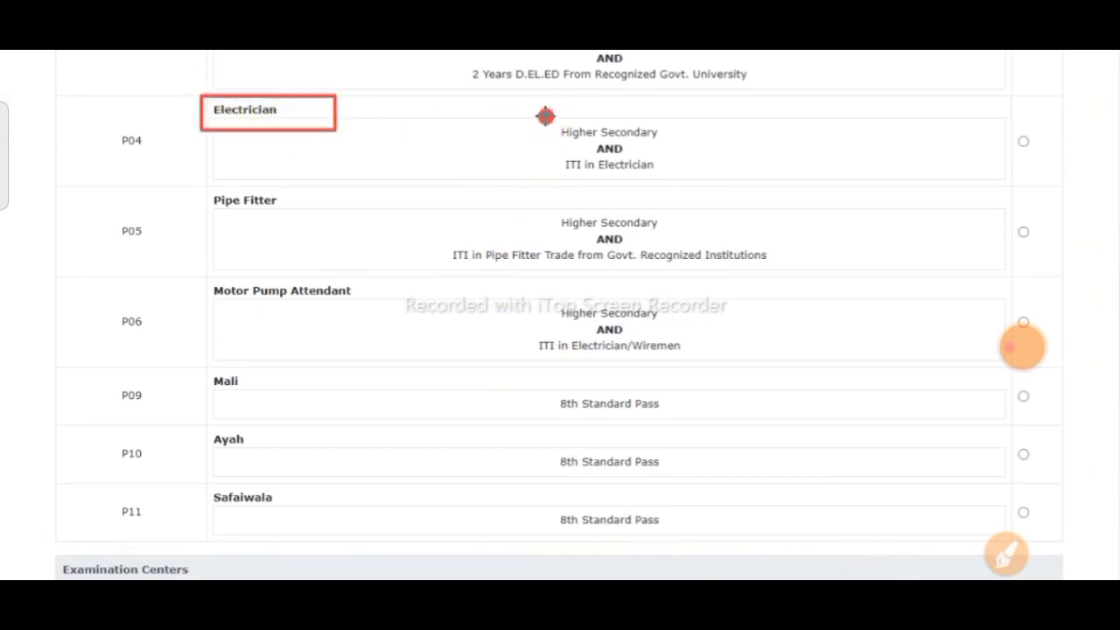
pyautogui.moveTo(545, 115)
pyautogui.mouseDown()
pyautogui.moveTo(569, 177)
pyautogui.moveTo(739, 194)
pyautogui.moveTo(744, 183)
pyautogui.mouseUp()
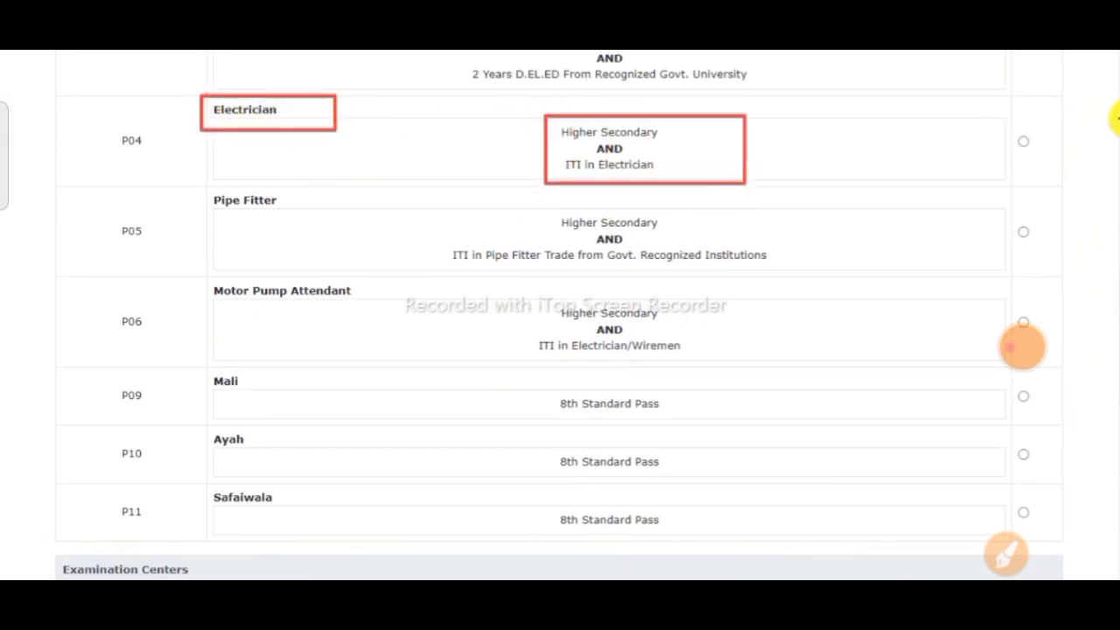
pyautogui.moveTo(991, 121); pyautogui.dragTo(1052, 168)
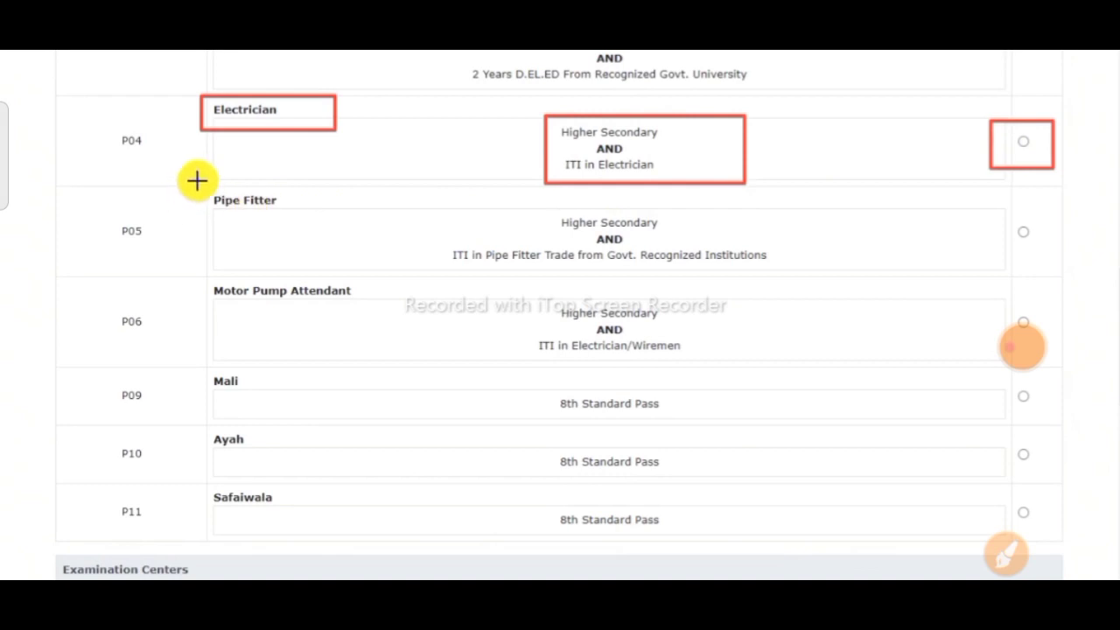
pyautogui.moveTo(197, 181); pyautogui.dragTo(316, 211)
pyautogui.moveTo(438, 198)
pyautogui.mouseDown()
pyautogui.moveTo(692, 285)
pyautogui.moveTo(798, 289)
pyautogui.mouseUp()
pyautogui.moveTo(988, 219); pyautogui.dragTo(1109, 248)
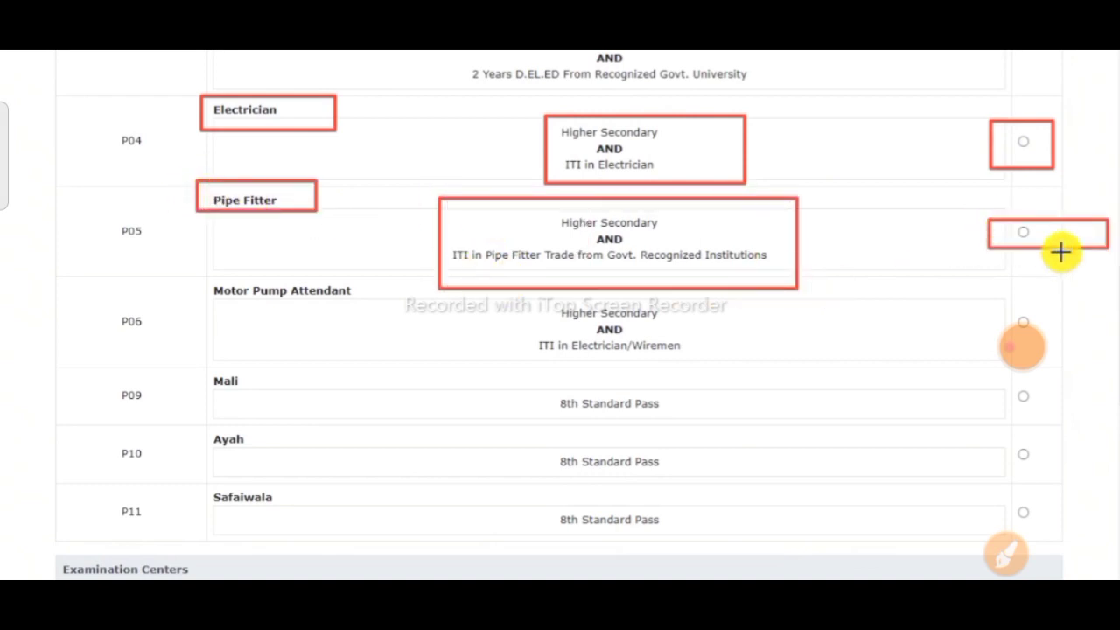
# - Examine the requirements of the Motor Pump Attendant post and the Mali, Ayah and Safaiwala posts
pyautogui.moveTo(196, 271)
pyautogui.mouseDown()
pyautogui.moveTo(217, 311)
pyautogui.moveTo(396, 313)
pyautogui.mouseUp()
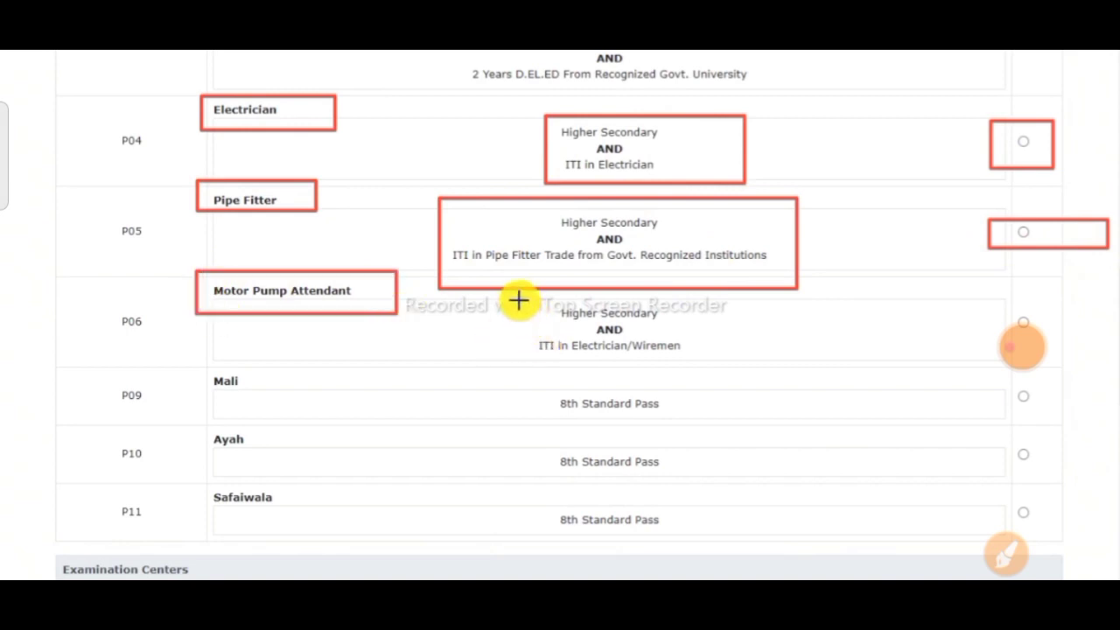
pyautogui.moveTo(519, 300)
pyautogui.mouseDown()
pyautogui.moveTo(589, 353)
pyautogui.moveTo(748, 362)
pyautogui.mouseUp()
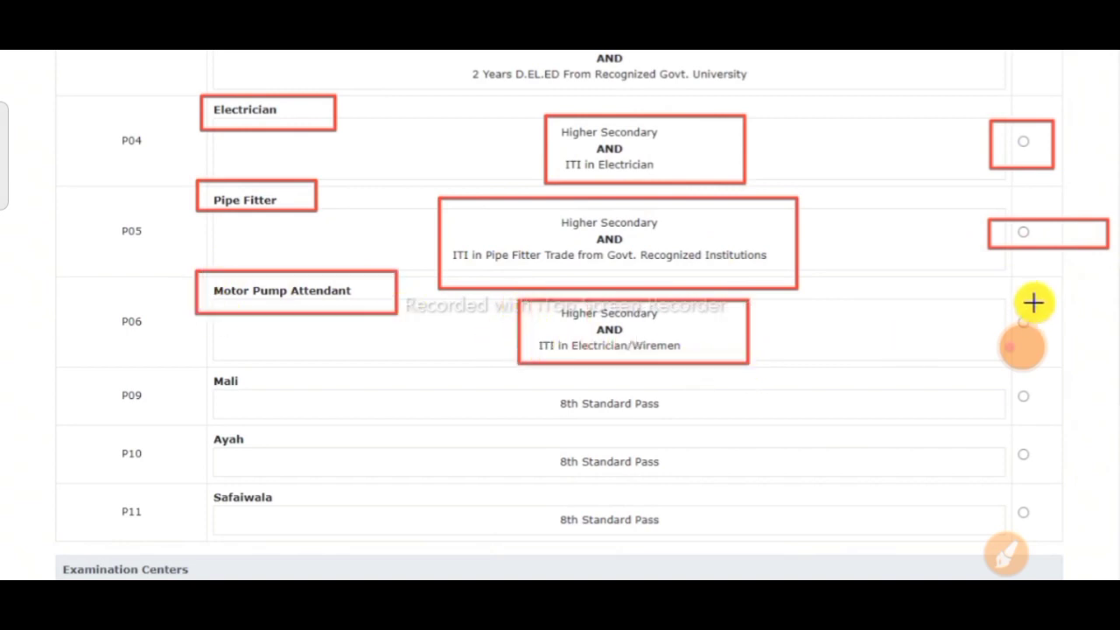
pyautogui.moveTo(992, 306); pyautogui.dragTo(1057, 339)
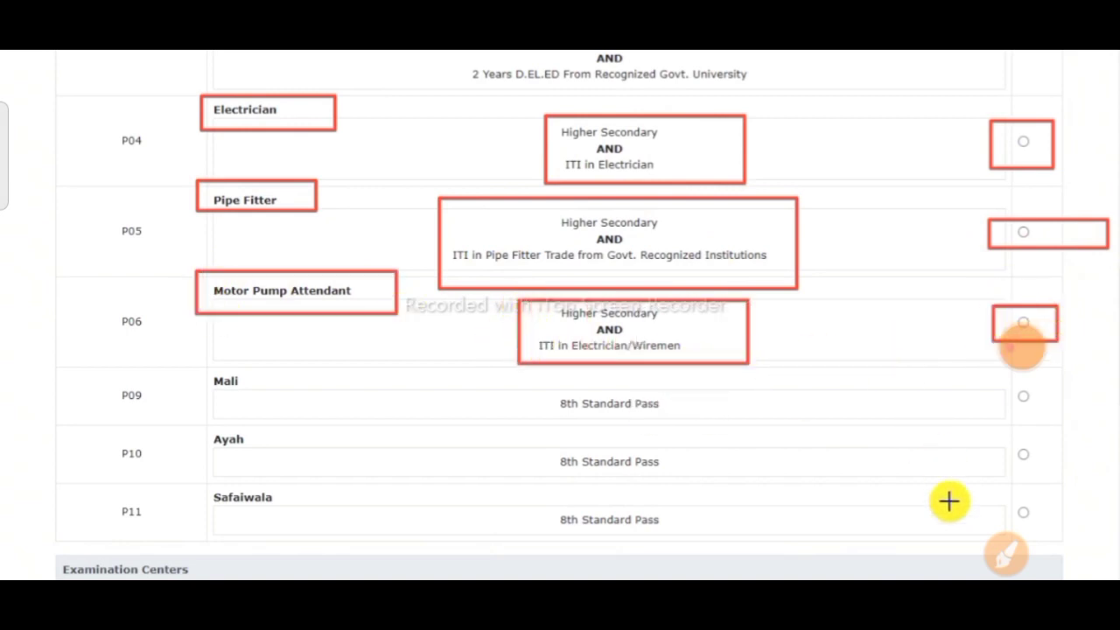
pyautogui.scroll(-2, 177, 171)
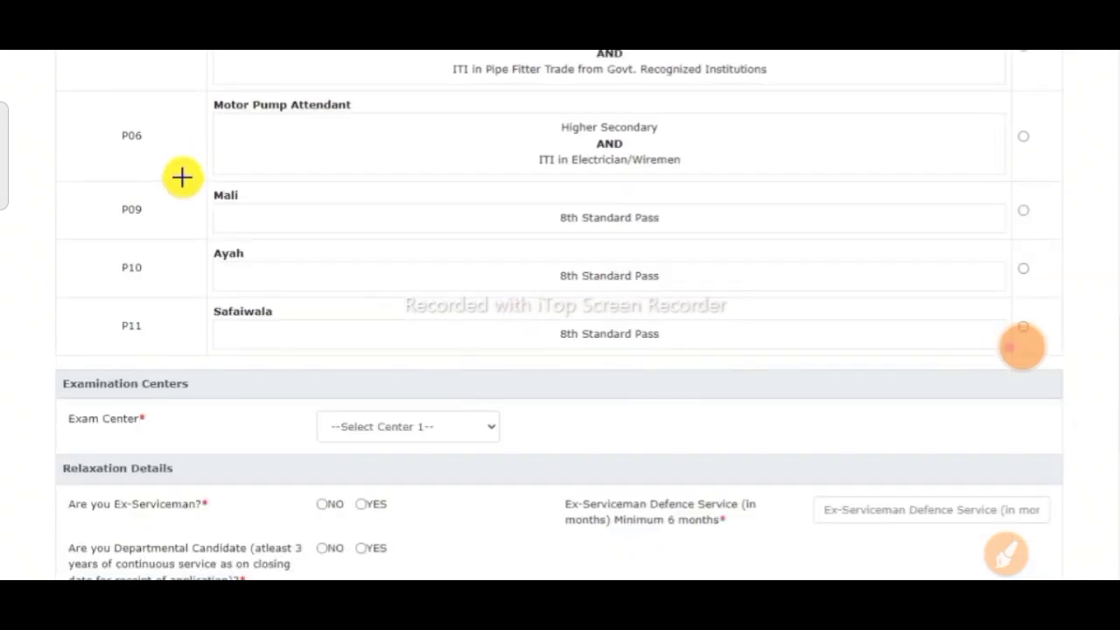
pyautogui.moveTo(182, 178)
pyautogui.mouseDown()
pyautogui.moveTo(200, 245)
pyautogui.moveTo(258, 342)
pyautogui.moveTo(905, 382)
pyautogui.moveTo(1046, 370)
pyautogui.mouseUp()
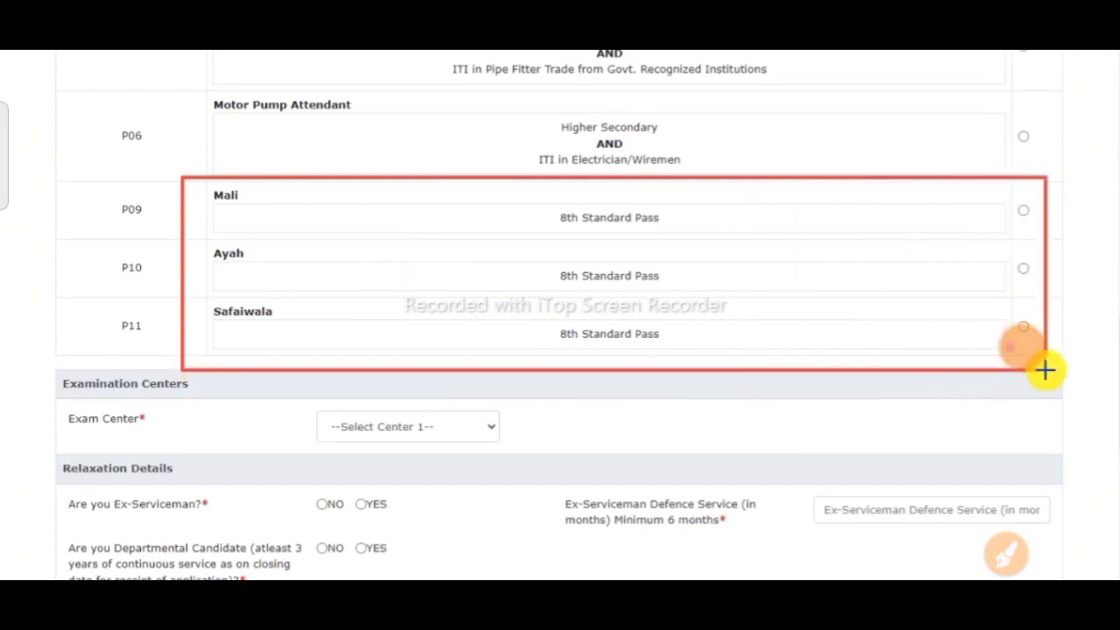
# - Choose the Safaiwala post (P11) and set the exam center to JABALPUR
pyautogui.click(1022, 210)
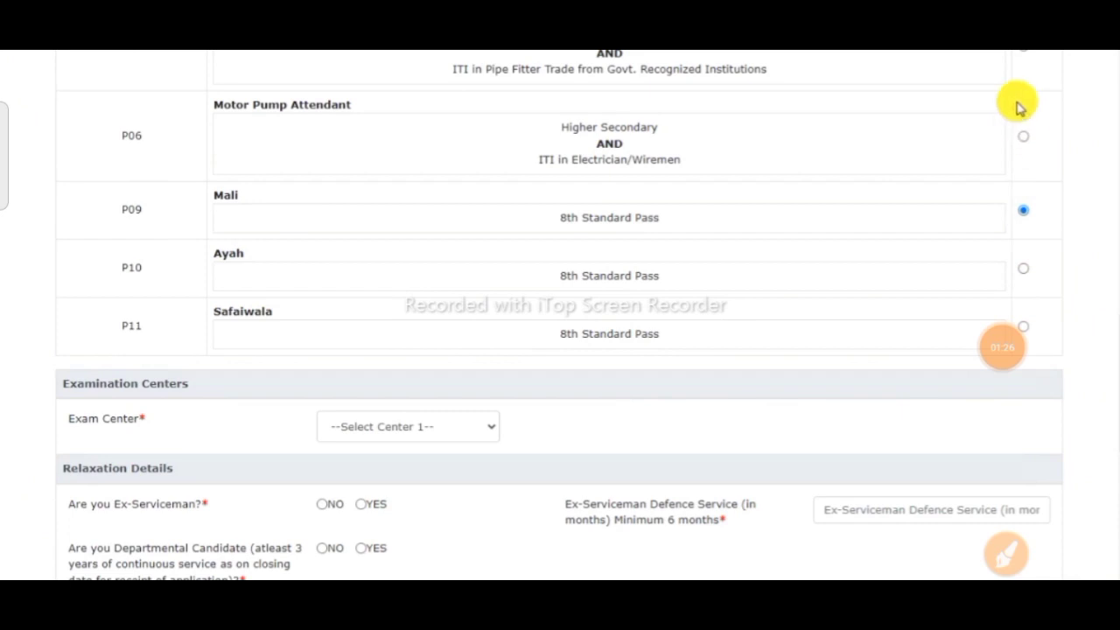
pyautogui.click(1023, 55)
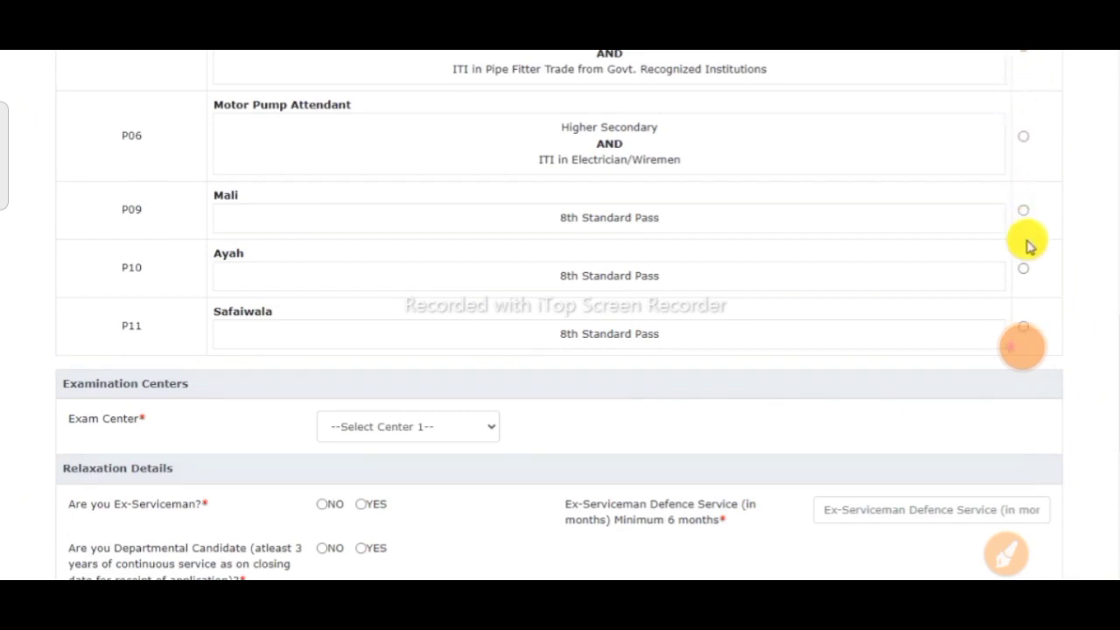
pyautogui.click(1024, 326)
pyautogui.scroll(-3, 1024, 333)
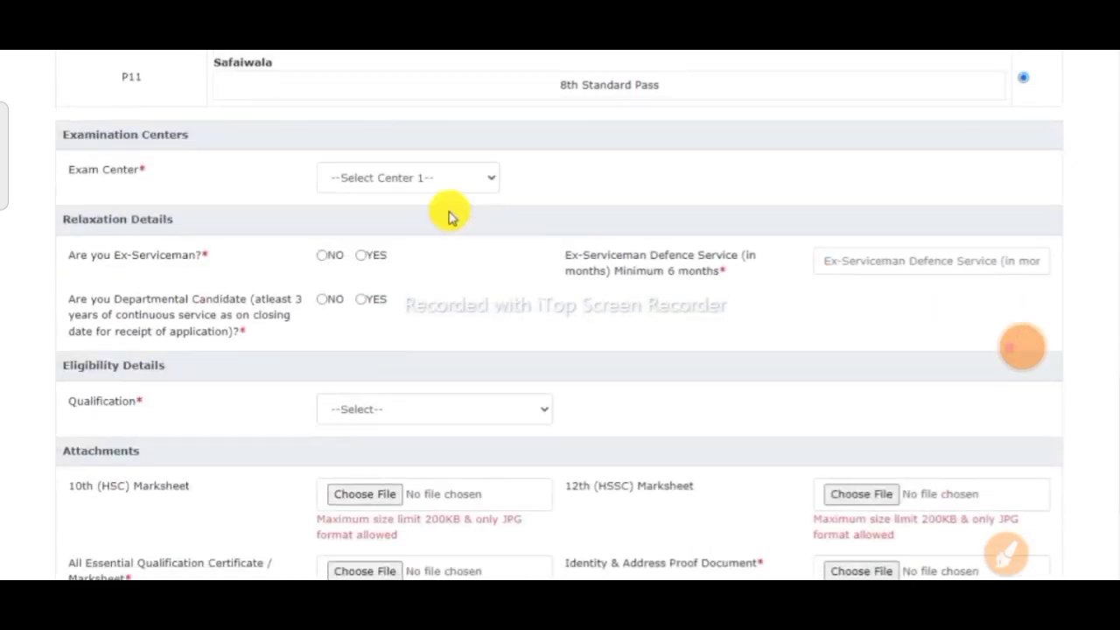
pyautogui.click(416, 180)
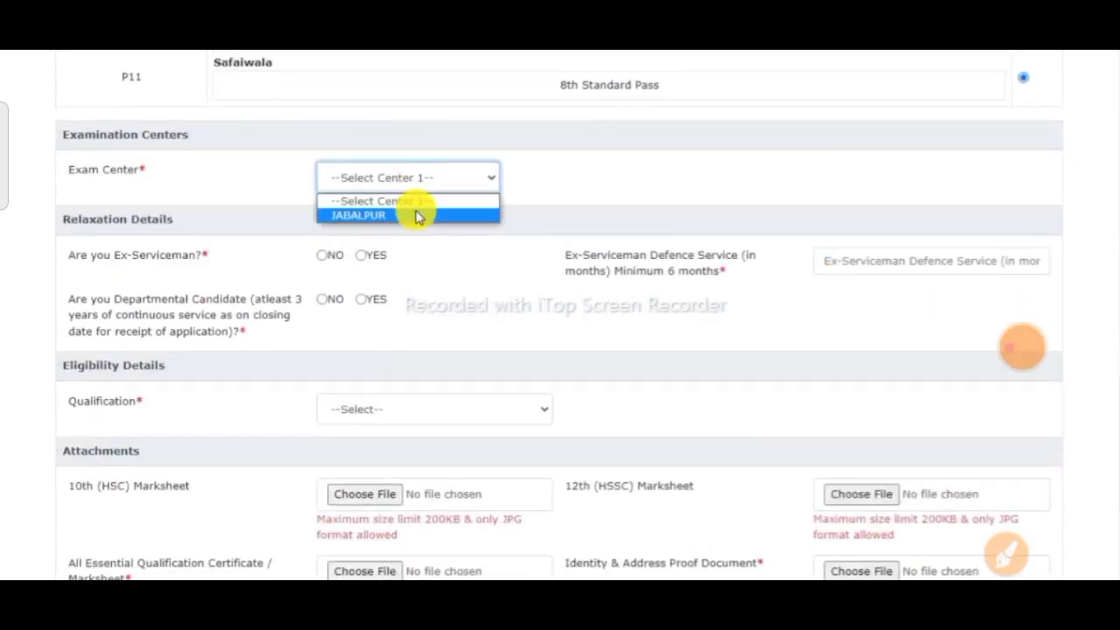
pyautogui.click(417, 216)
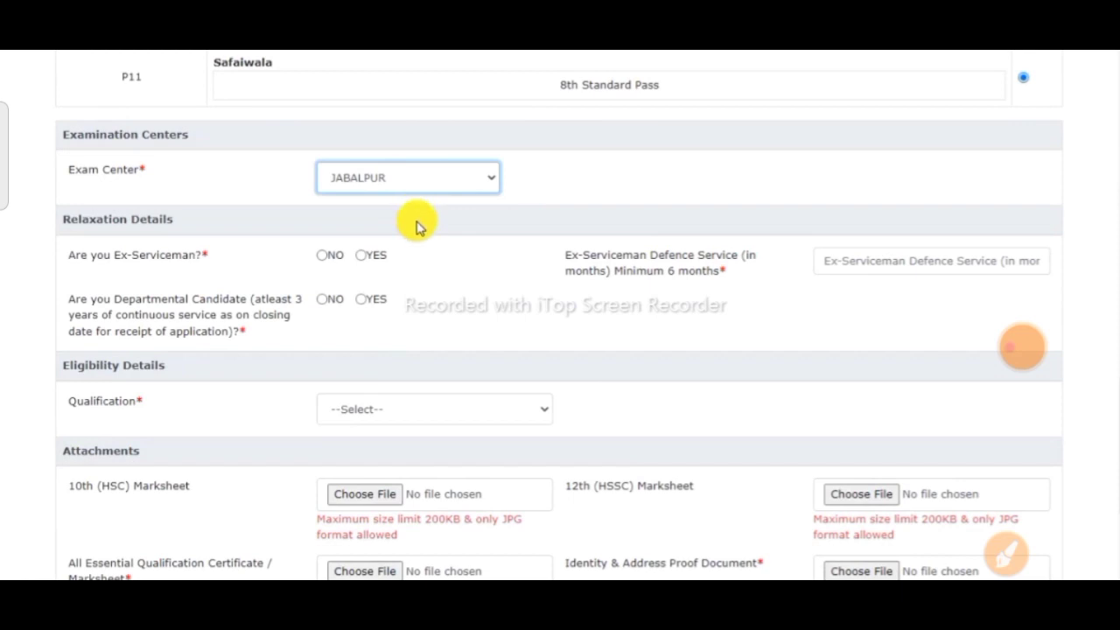
# - Answer NO to both the ex-serviceman and the departmental candidate questions in the relaxation details
pyautogui.scroll(-1, 416, 225)
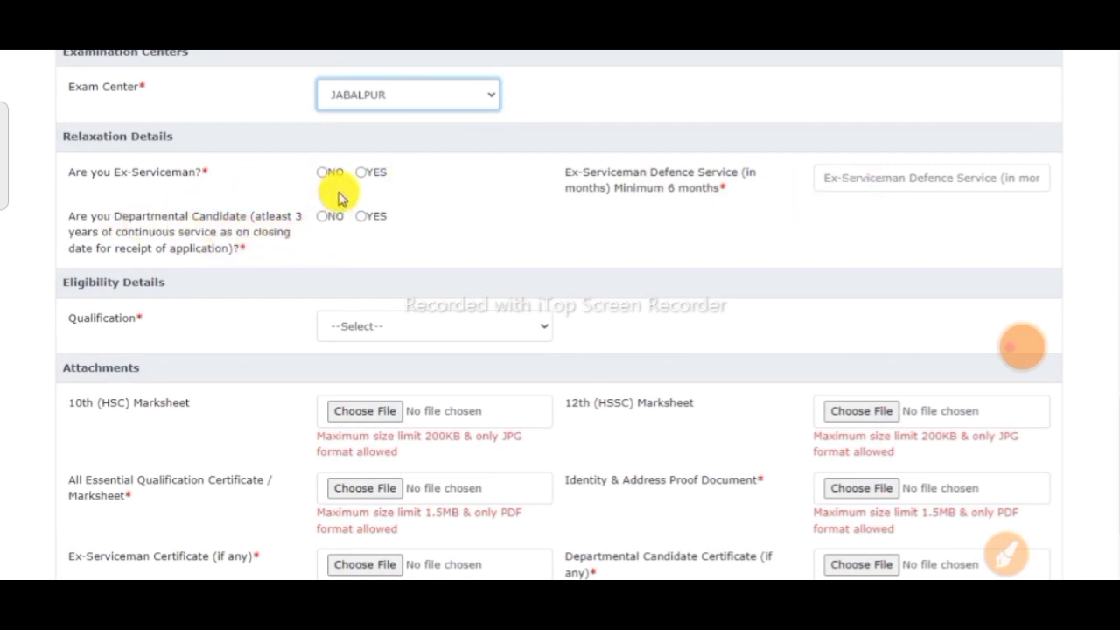
pyautogui.click(321, 174)
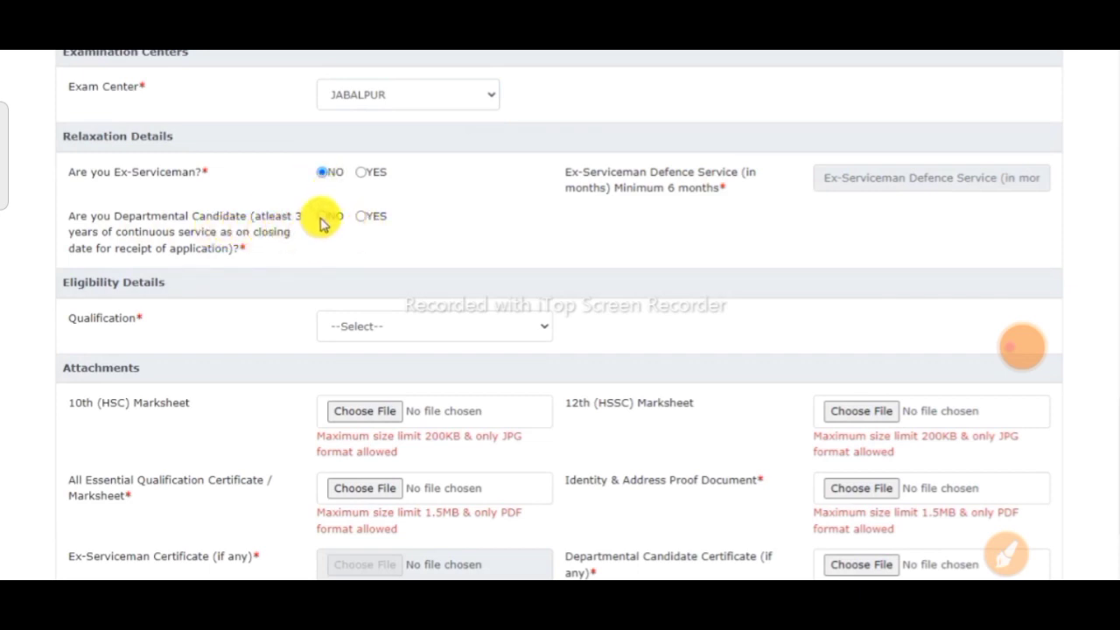
pyautogui.click(322, 219)
# - Set the eligibility qualification to 8TH STANDARD PASS and accept the declaration below the attachments
pyautogui.scroll(-1, 478, 236)
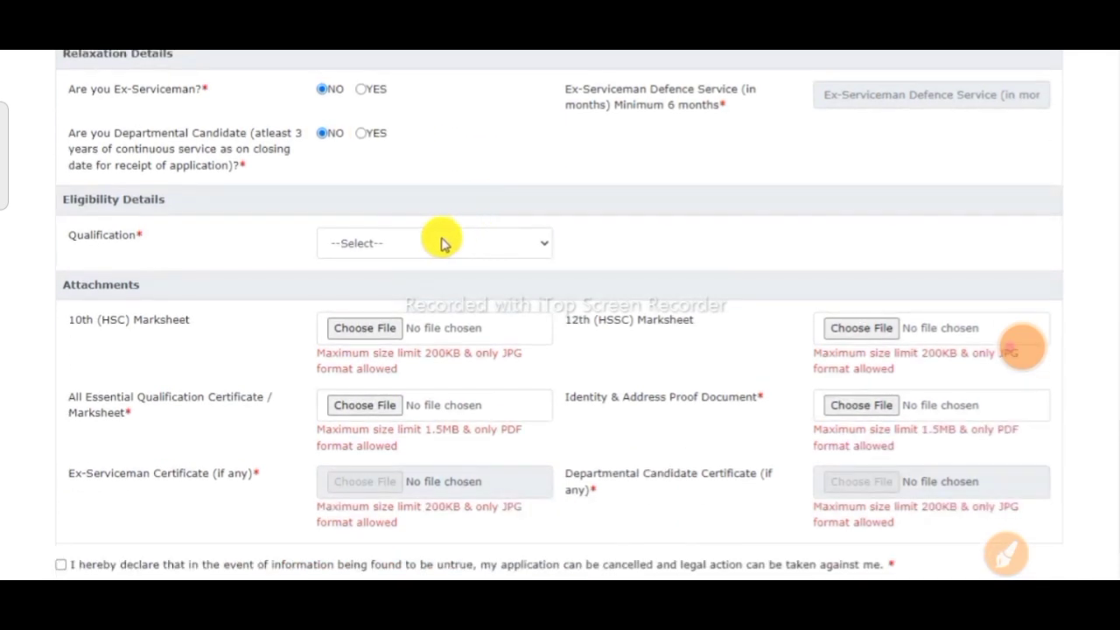
pyautogui.click(437, 244)
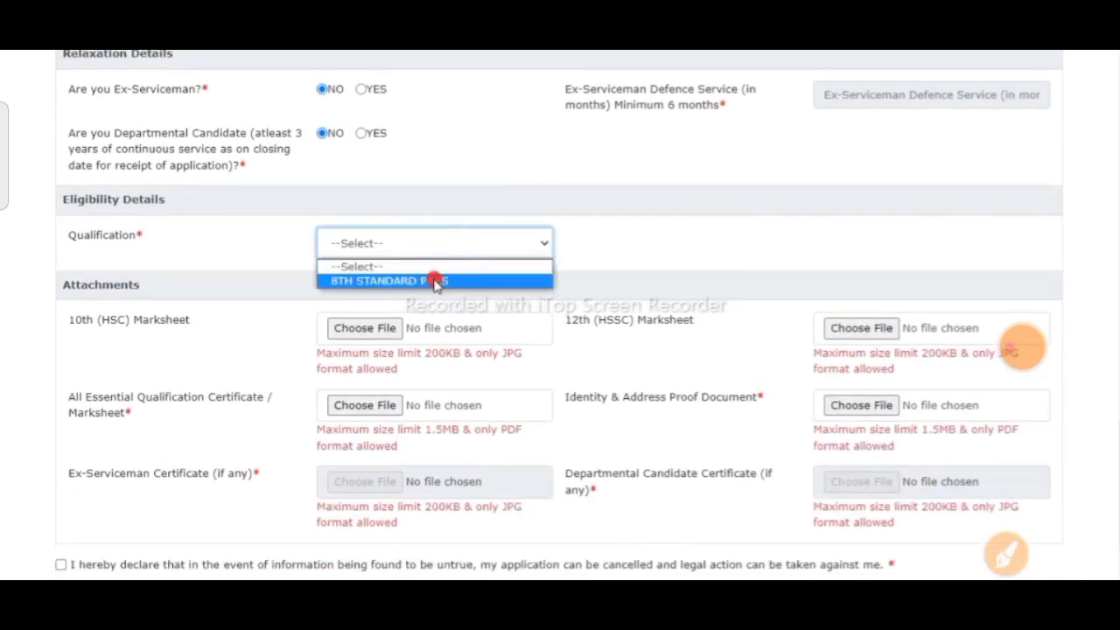
pyautogui.click(435, 280)
pyautogui.scroll(-1, 442, 280)
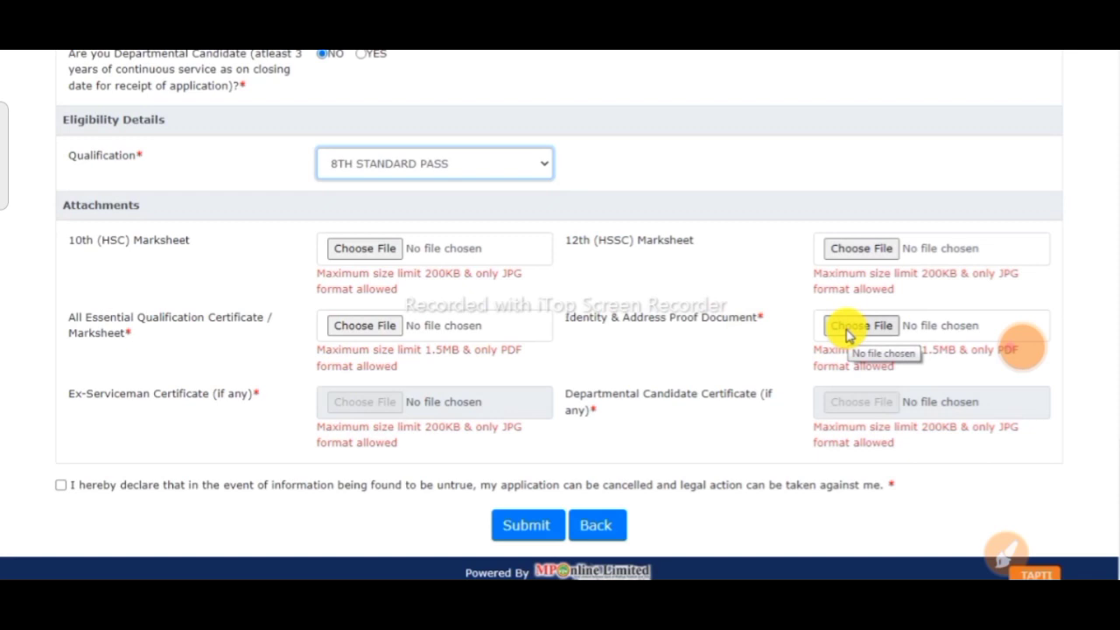
pyautogui.click(61, 486)
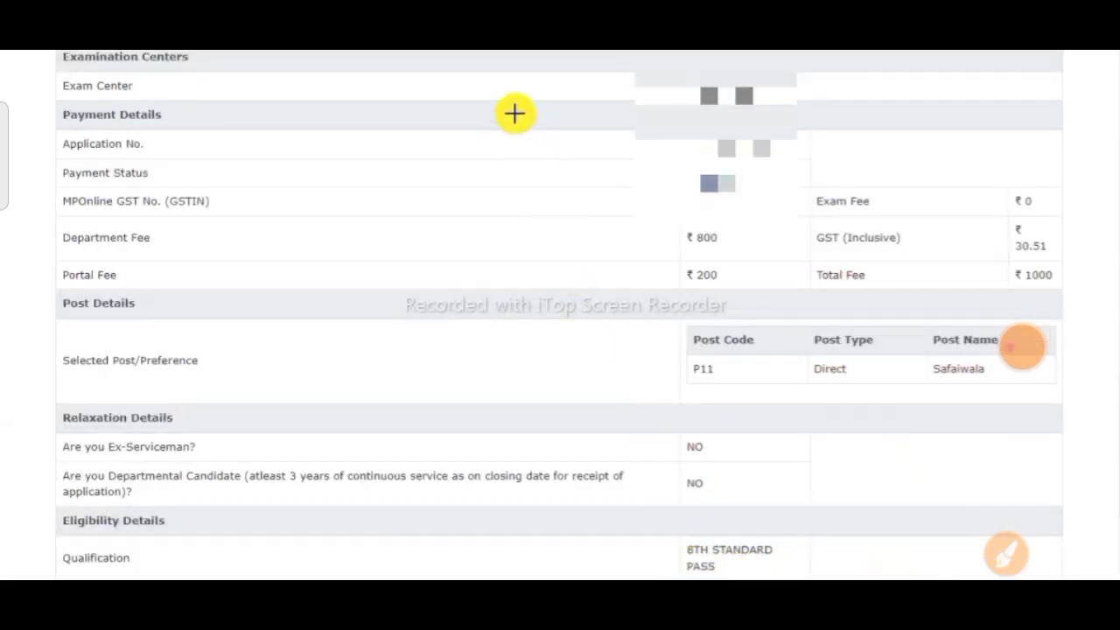
# - Review the application's fee breakdown, selected post and attachments, and proceed to the payment page
pyautogui.moveTo(577, 105)
pyautogui.mouseDown()
pyautogui.moveTo(621, 227)
pyautogui.moveTo(675, 280)
pyautogui.moveTo(745, 306)
pyautogui.moveTo(1080, 315)
pyautogui.mouseUp()
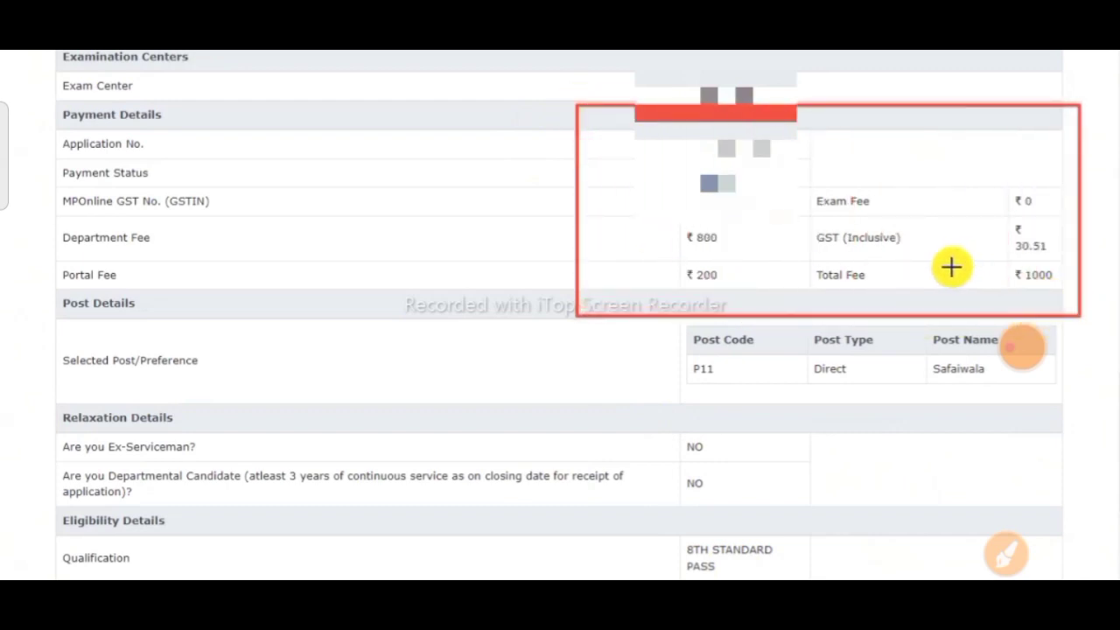
pyautogui.moveTo(908, 340)
pyautogui.mouseDown()
pyautogui.moveTo(918, 370)
pyautogui.moveTo(1056, 397)
pyautogui.moveTo(1042, 389)
pyautogui.mouseUp()
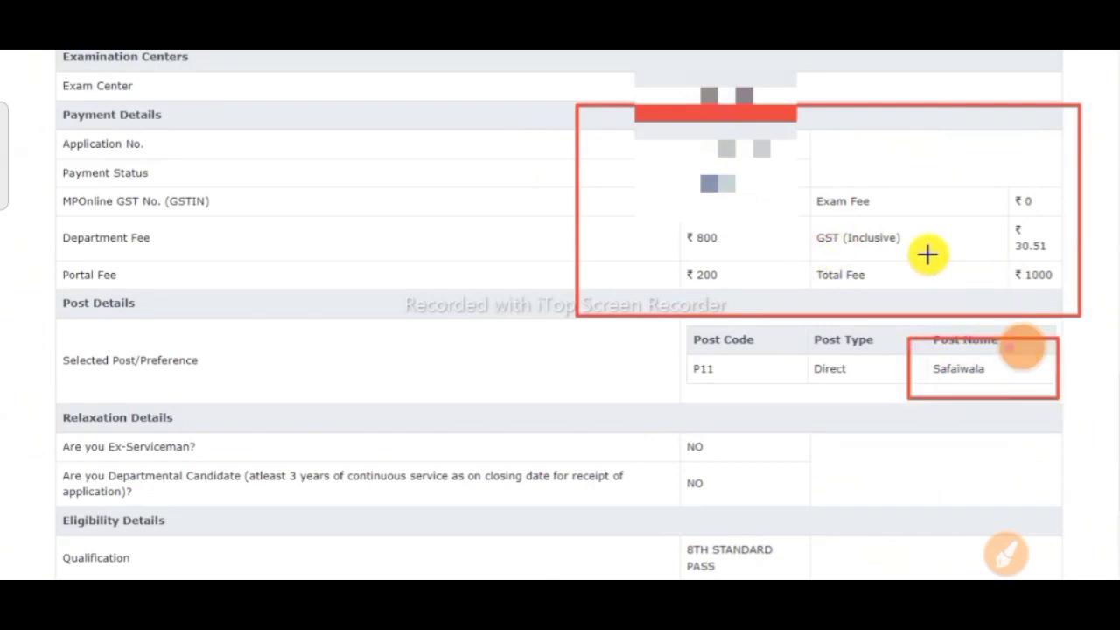
pyautogui.moveTo(788, 225); pyautogui.dragTo(983, 256)
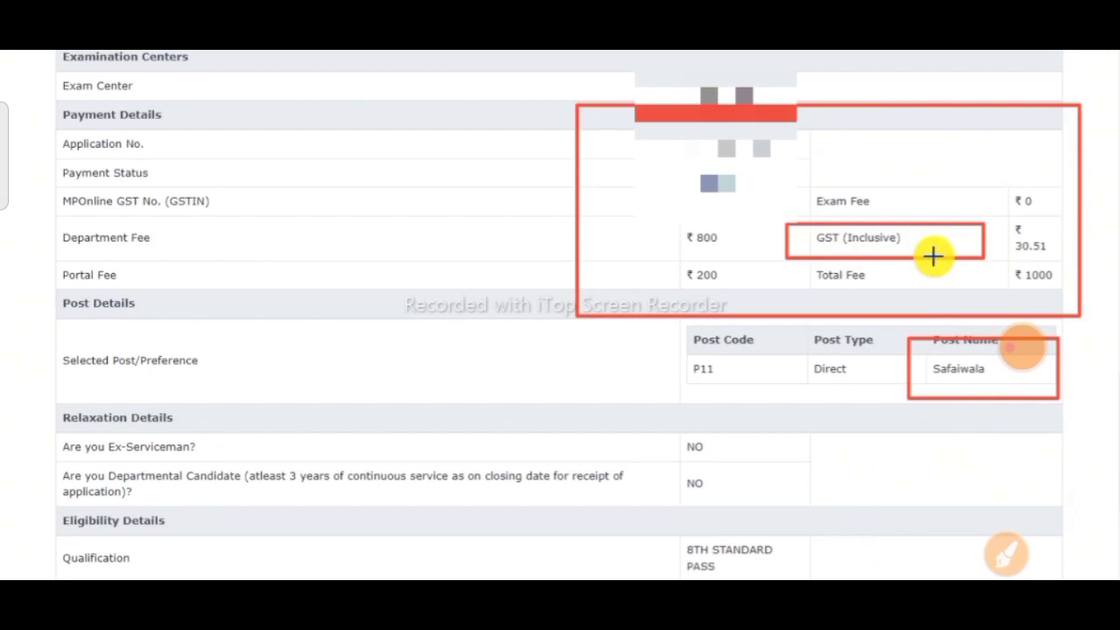
pyautogui.scroll(-3, 933, 256)
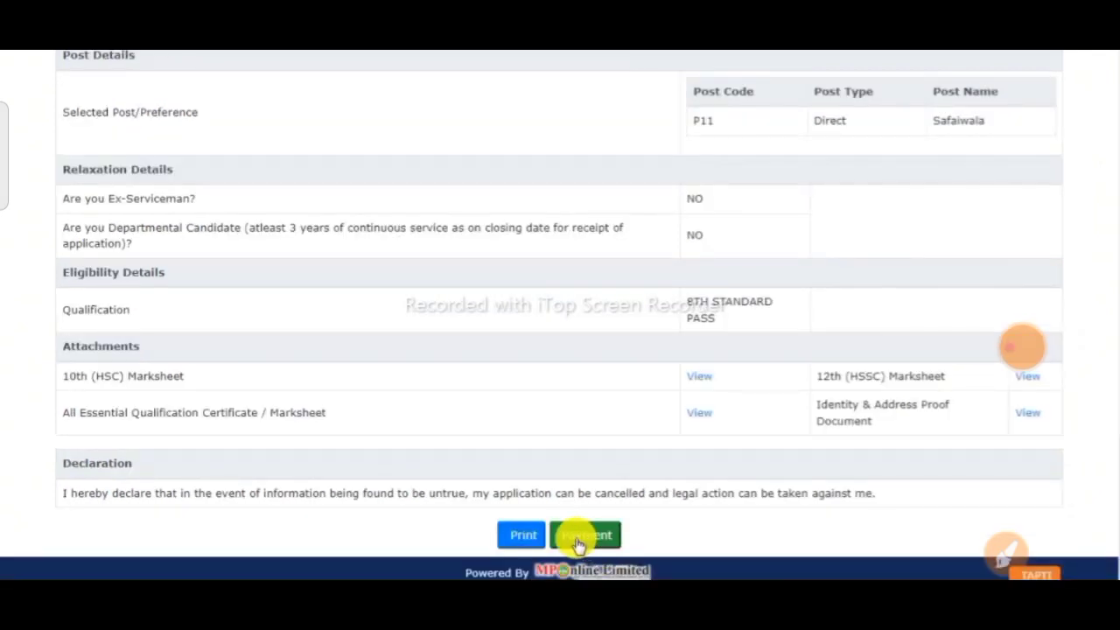
pyautogui.click(589, 543)
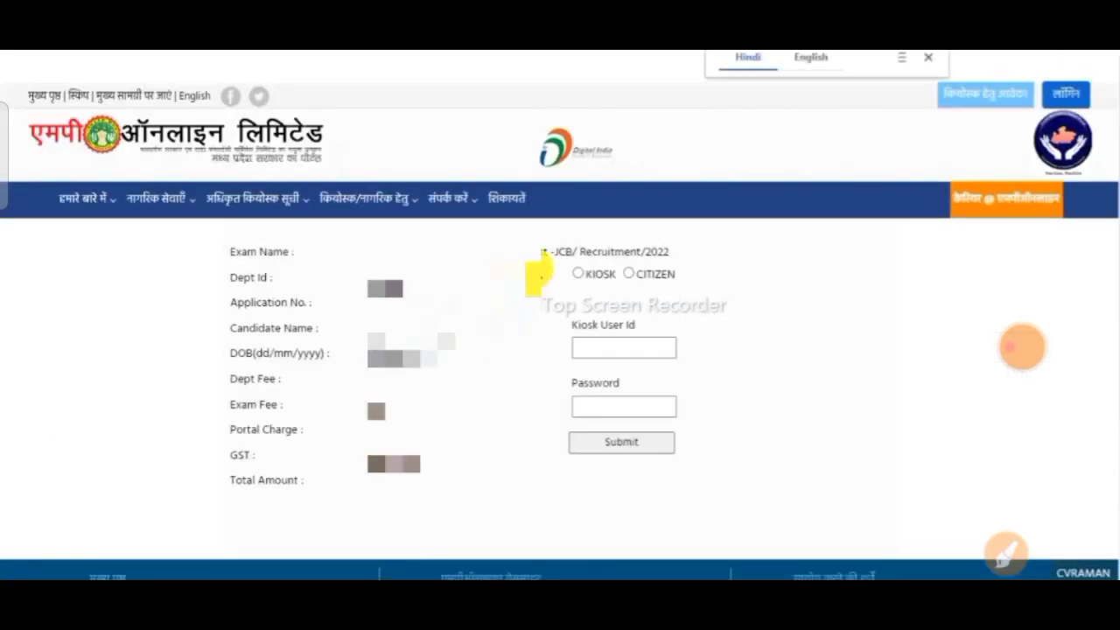
# - Submit the fee payment as CITIZEN and choose the Net Banking option Only for SBI A/C Holders
pyautogui.click(579, 274)
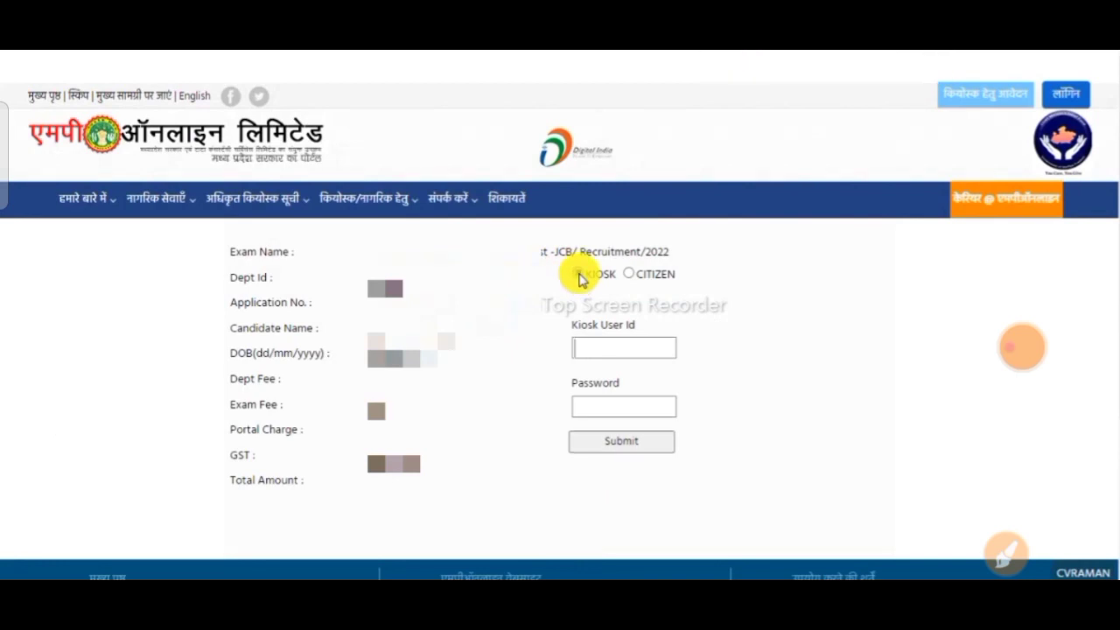
pyautogui.click(633, 275)
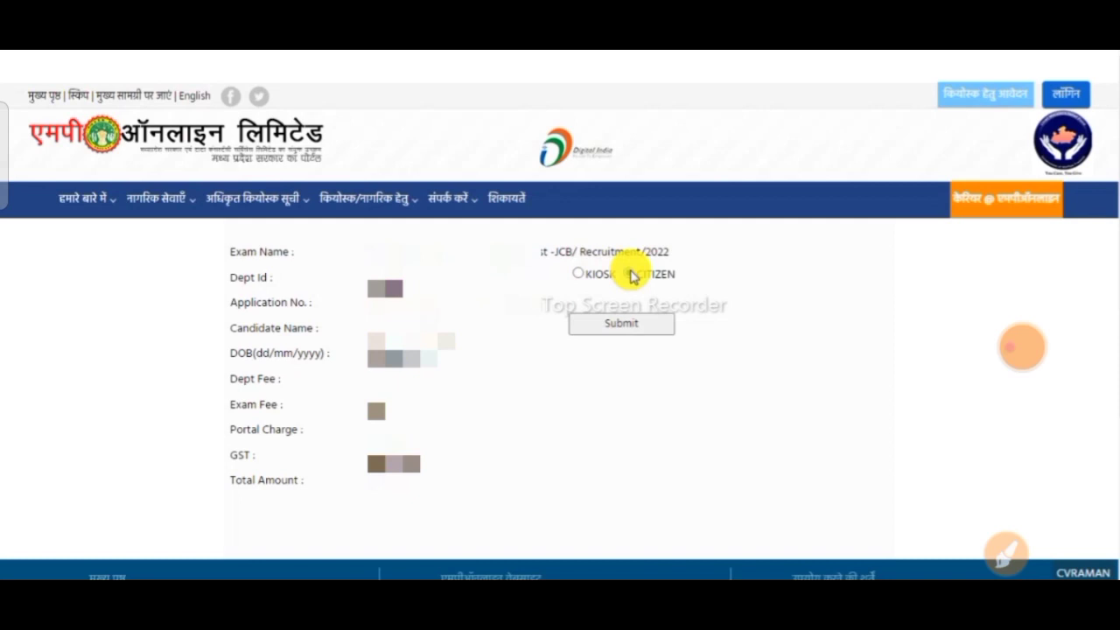
pyautogui.click(612, 323)
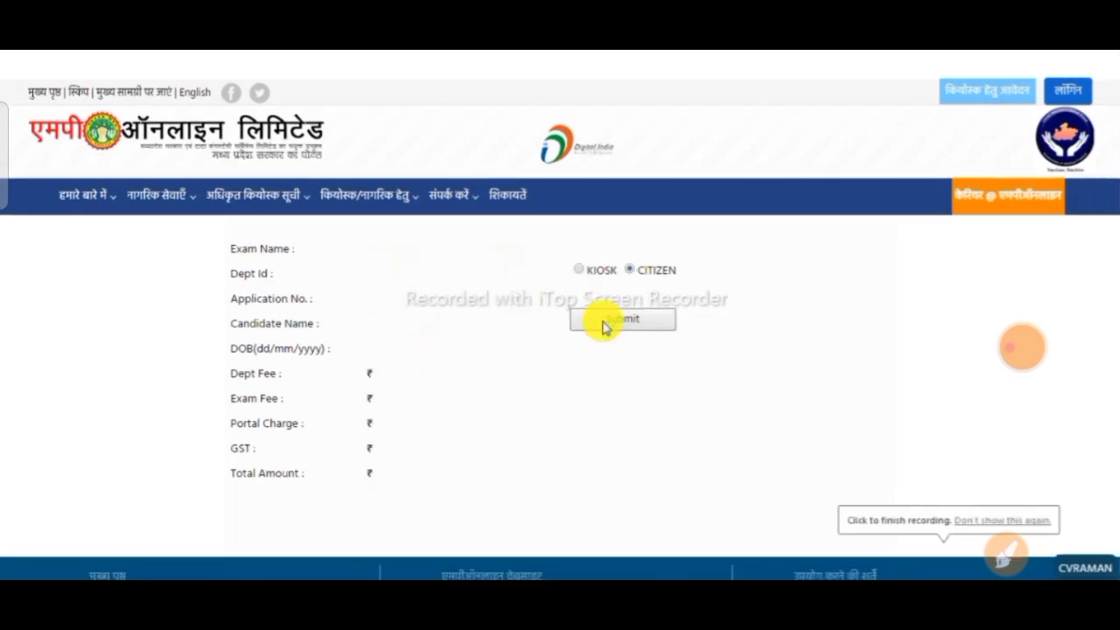
pyautogui.click(604, 323)
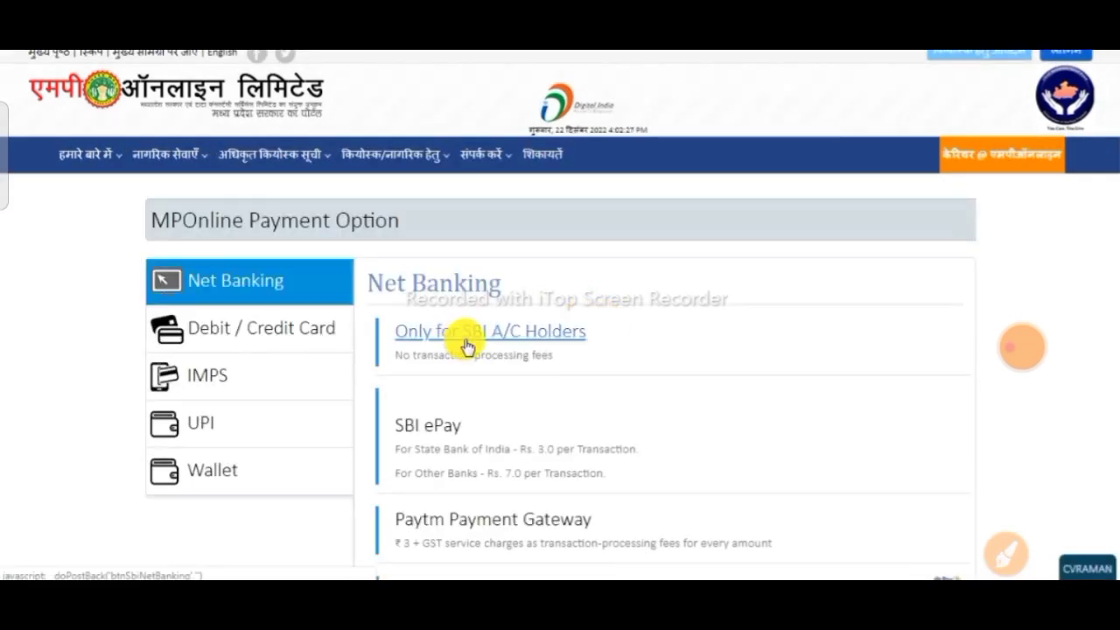
pyautogui.scroll(-1, 468, 348)
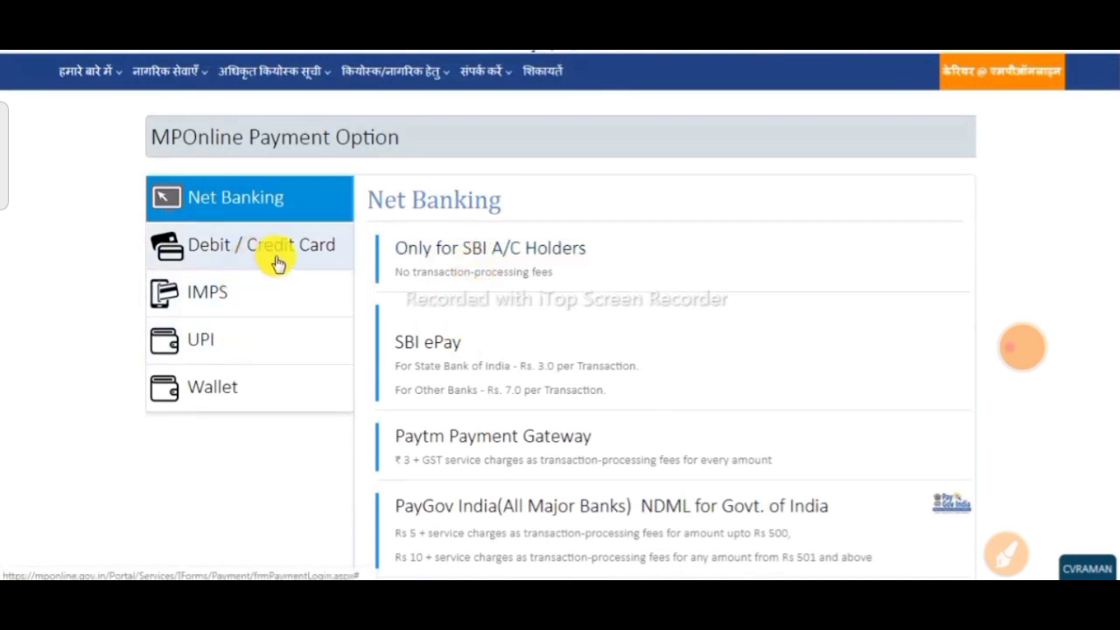
pyautogui.click(452, 252)
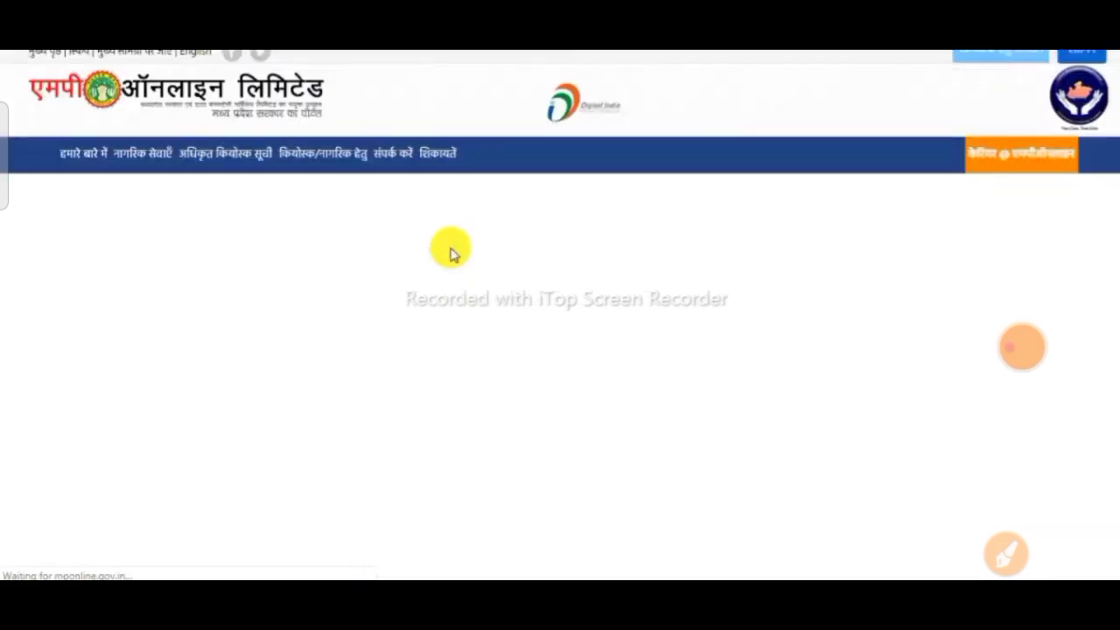